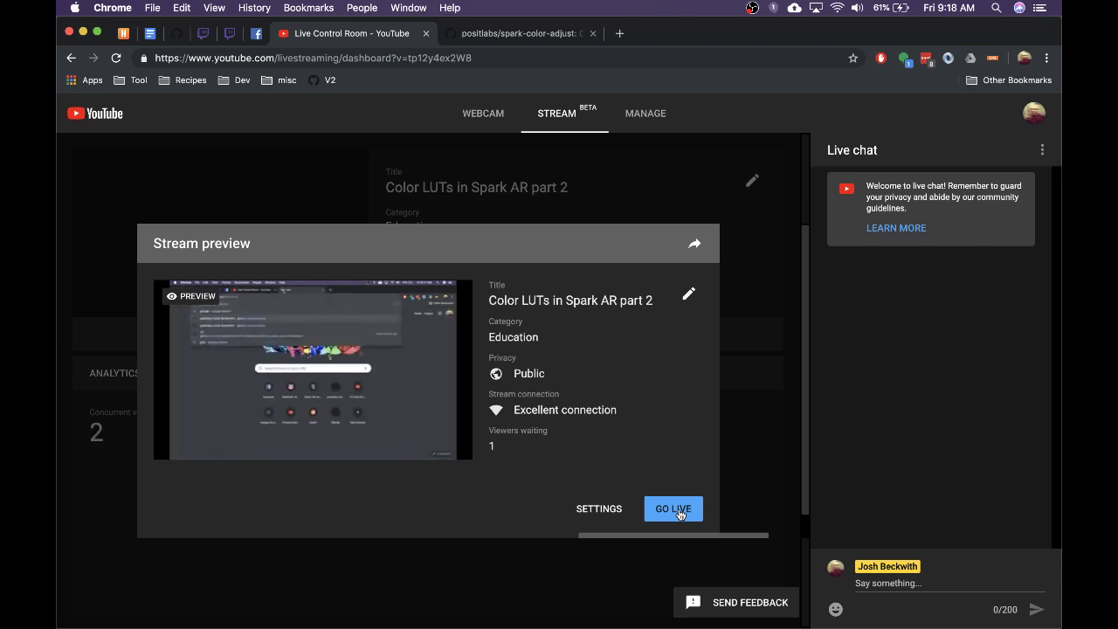
Start the Color LUTs in Spark AR part 2 live stream and switch to Spark AR Studio.
{"action": "left_click", "coordinate": [673, 510]}
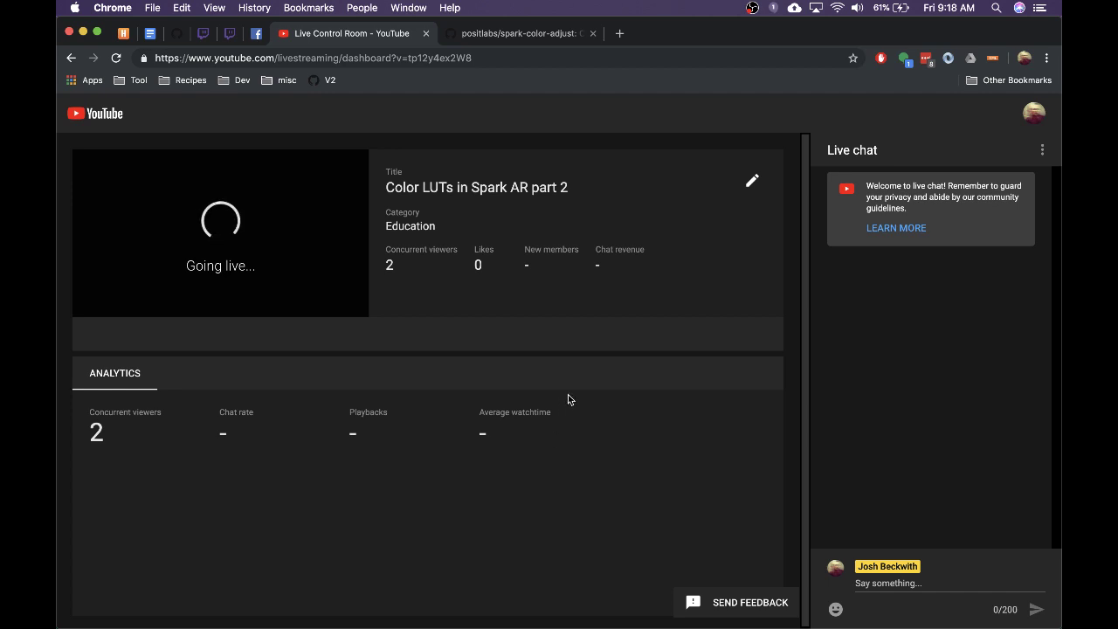
{"action": "mouse_move", "coordinate": [561, 616]}
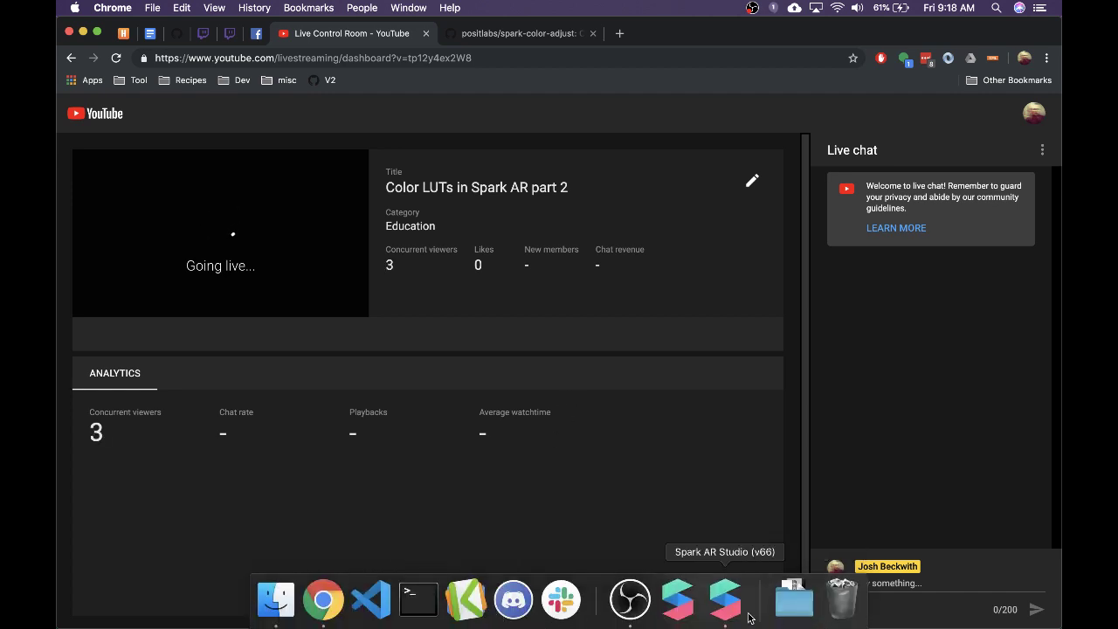
{"action": "left_click", "coordinate": [738, 611]}
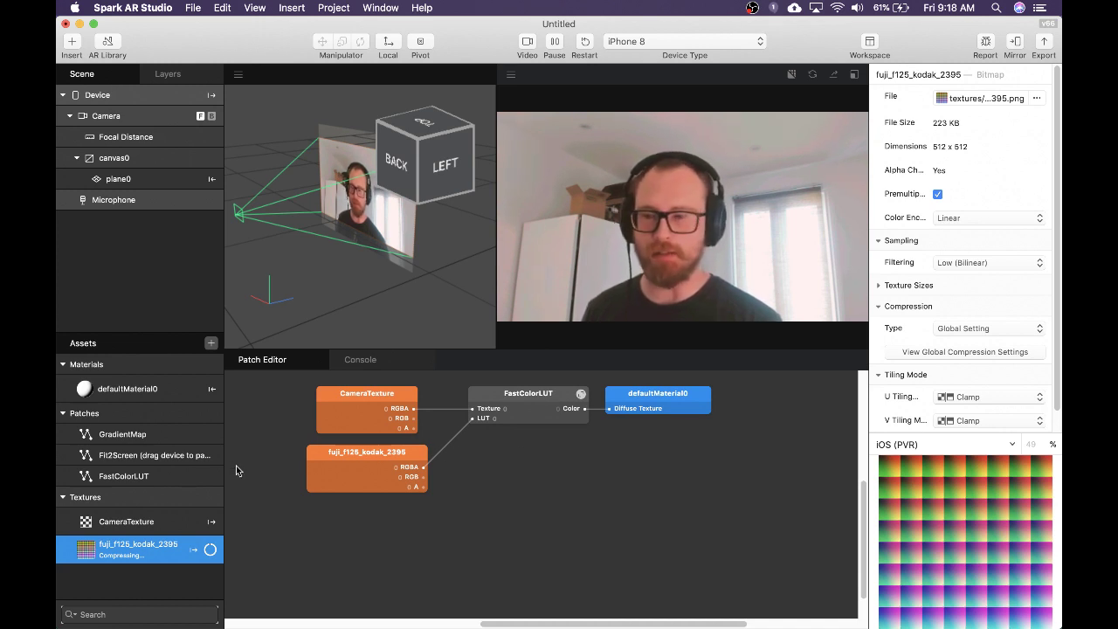
{"action": "left_click", "coordinate": [329, 510]}
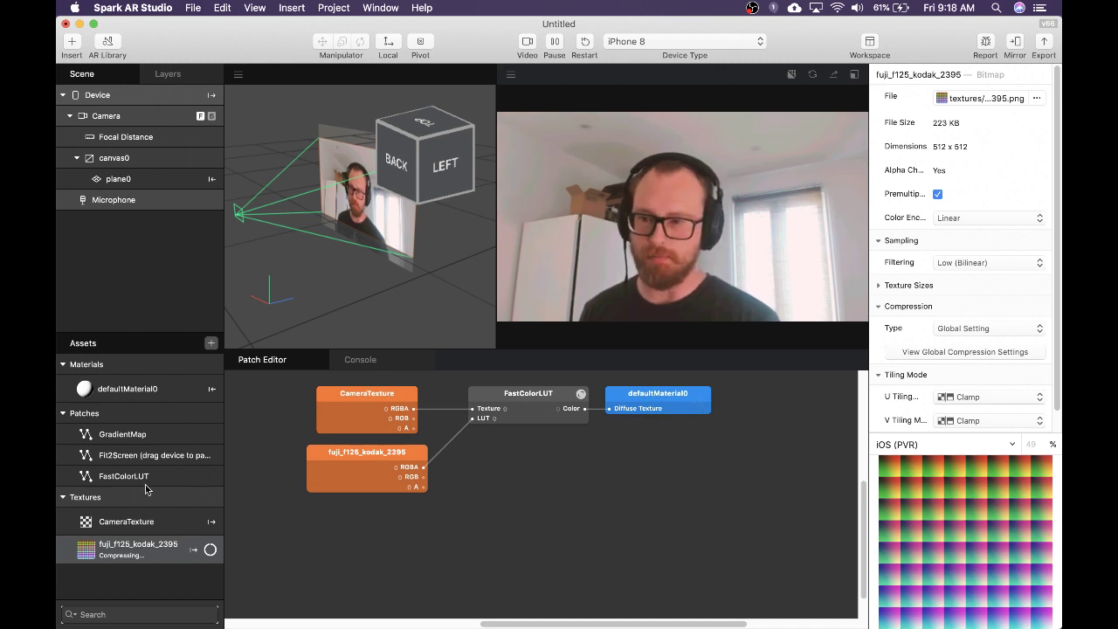
{"action": "left_click", "coordinate": [145, 553]}
{"action": "left_click", "coordinate": [294, 552]}
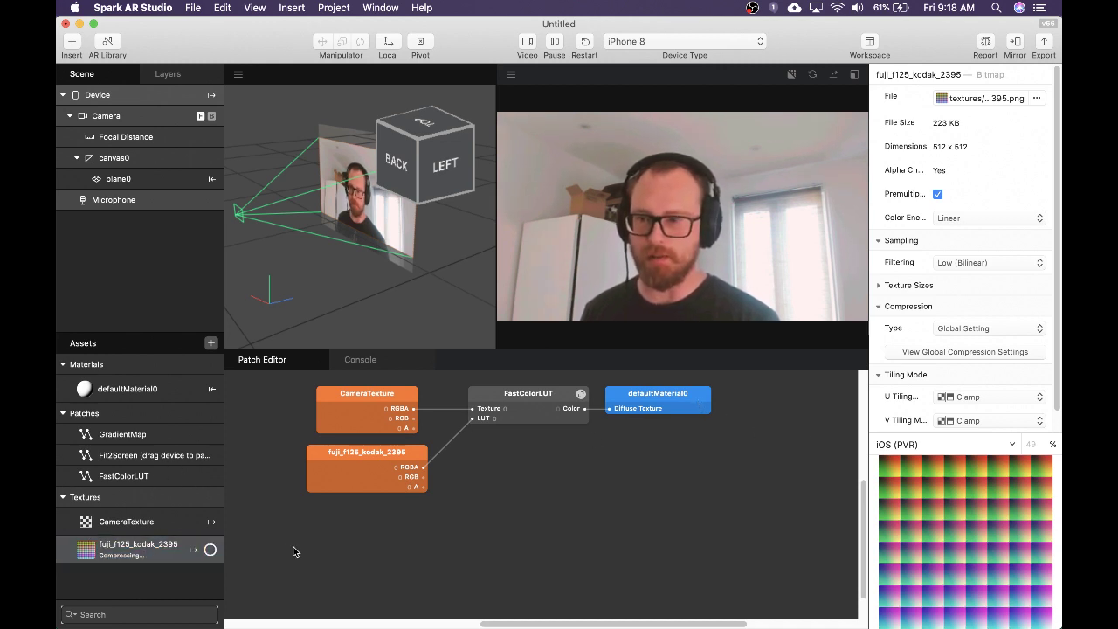
{"action": "left_click", "coordinate": [194, 561]}
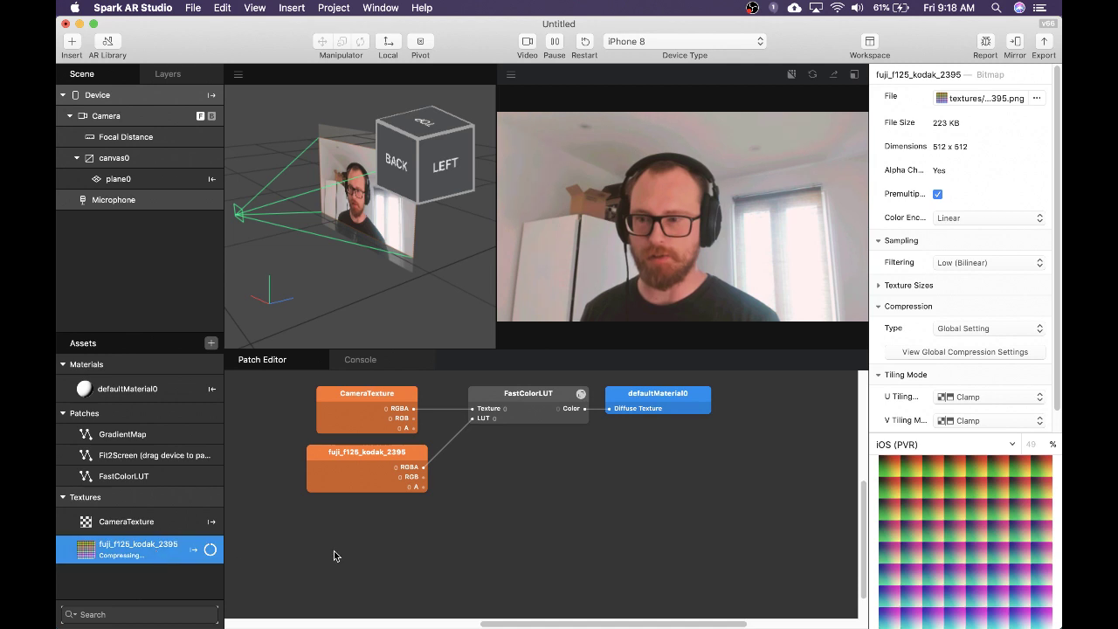
{"action": "left_click", "coordinate": [981, 240]}
{"action": "left_click", "coordinate": [993, 240]}
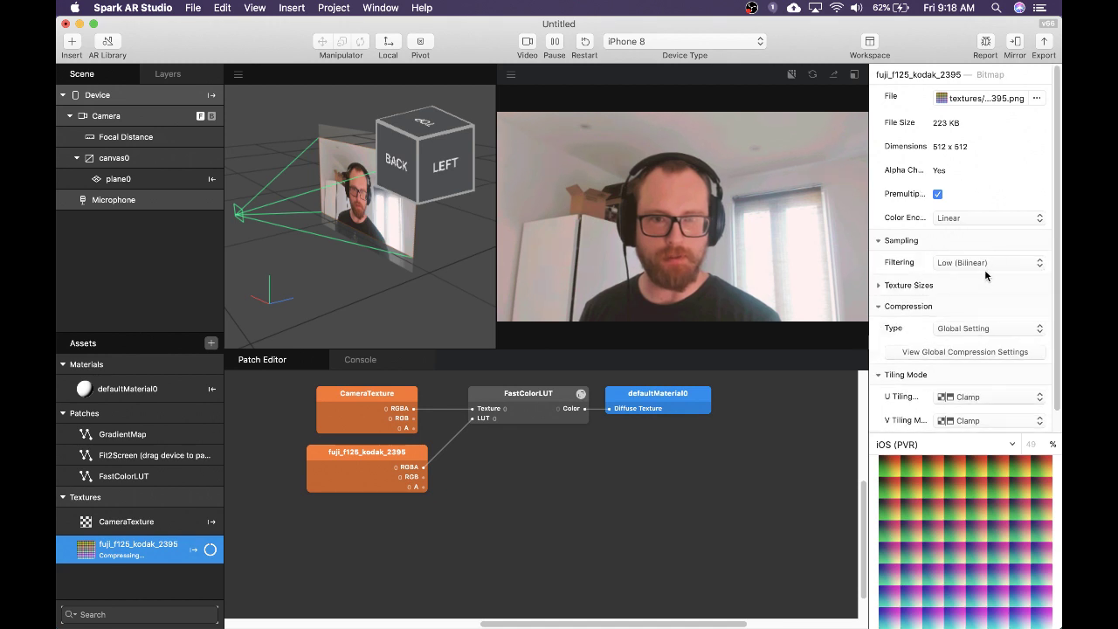
{"action": "left_click", "coordinate": [909, 307]}
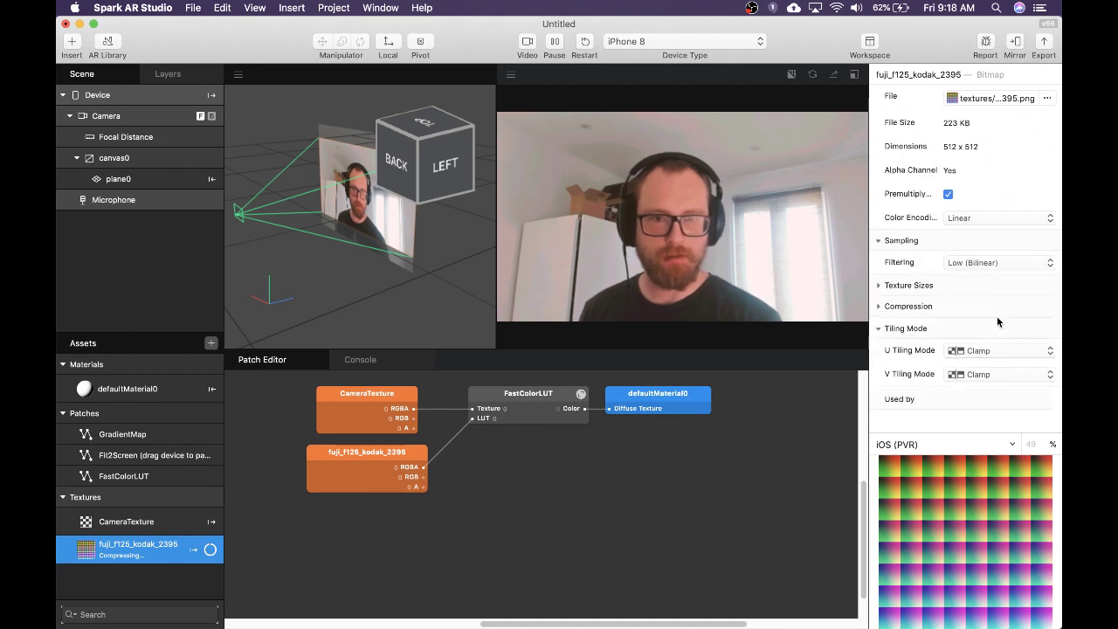
{"action": "left_click", "coordinate": [914, 307]}
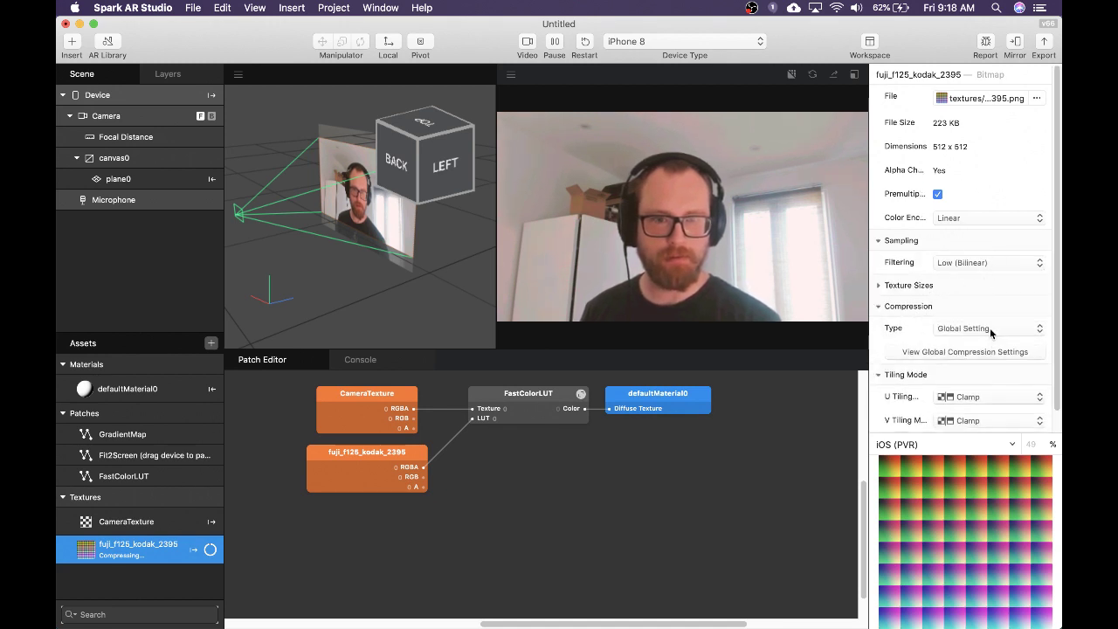
{"action": "left_click", "coordinate": [991, 327]}
{"action": "left_click", "coordinate": [988, 244]}
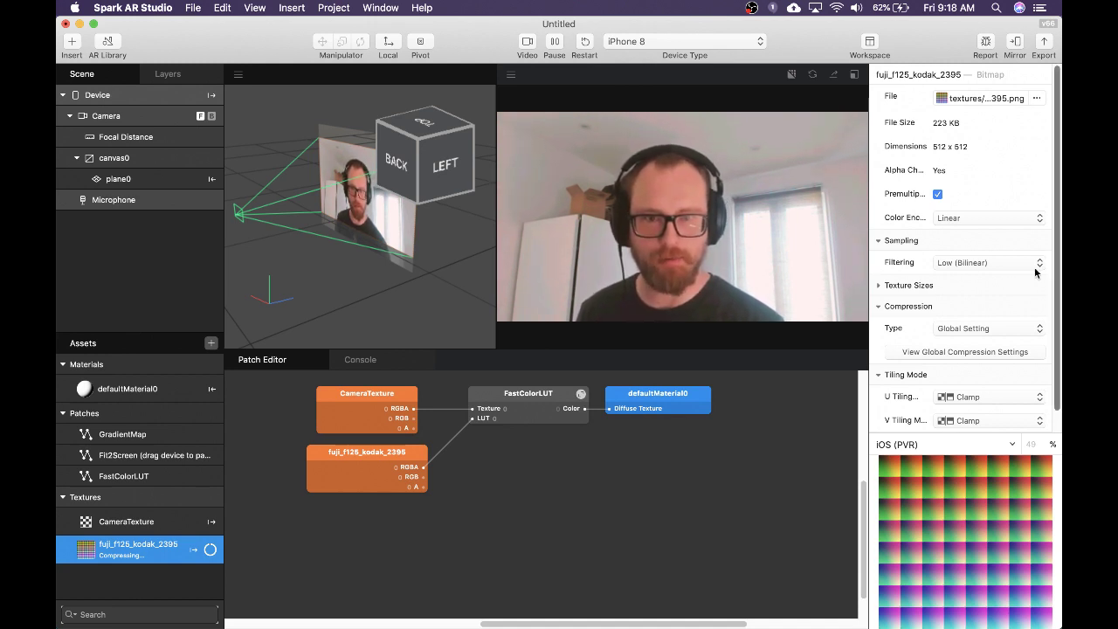
Try texture filtering None and Medium (MIP), then set it back to Low (Bilinear).
{"action": "left_click", "coordinate": [983, 263]}
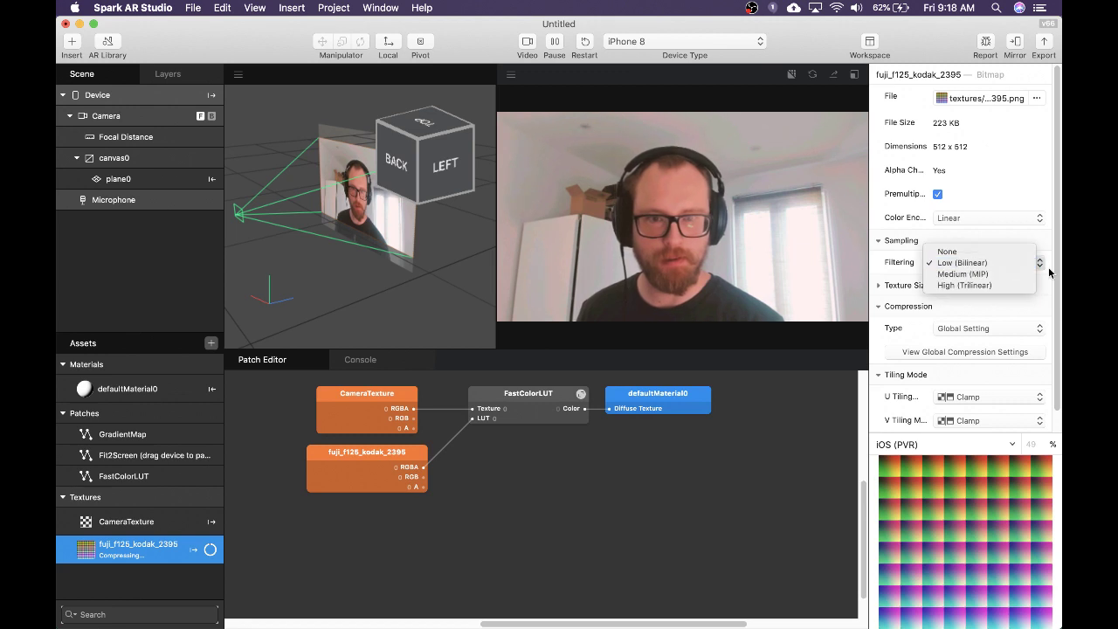
{"action": "left_click", "coordinate": [972, 252]}
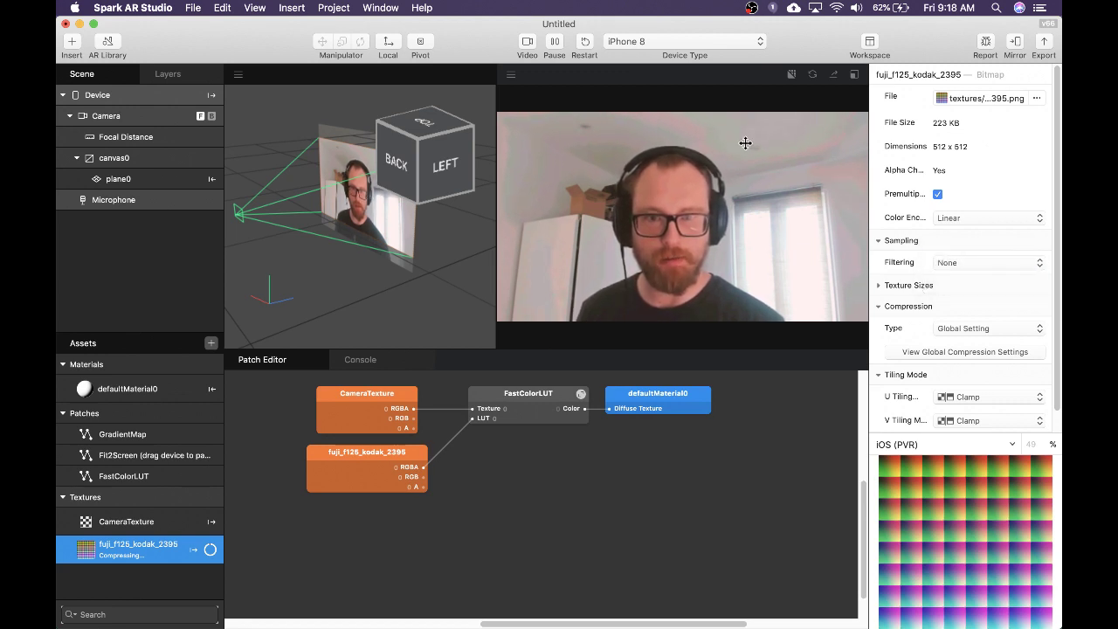
{"action": "left_click", "coordinate": [944, 262]}
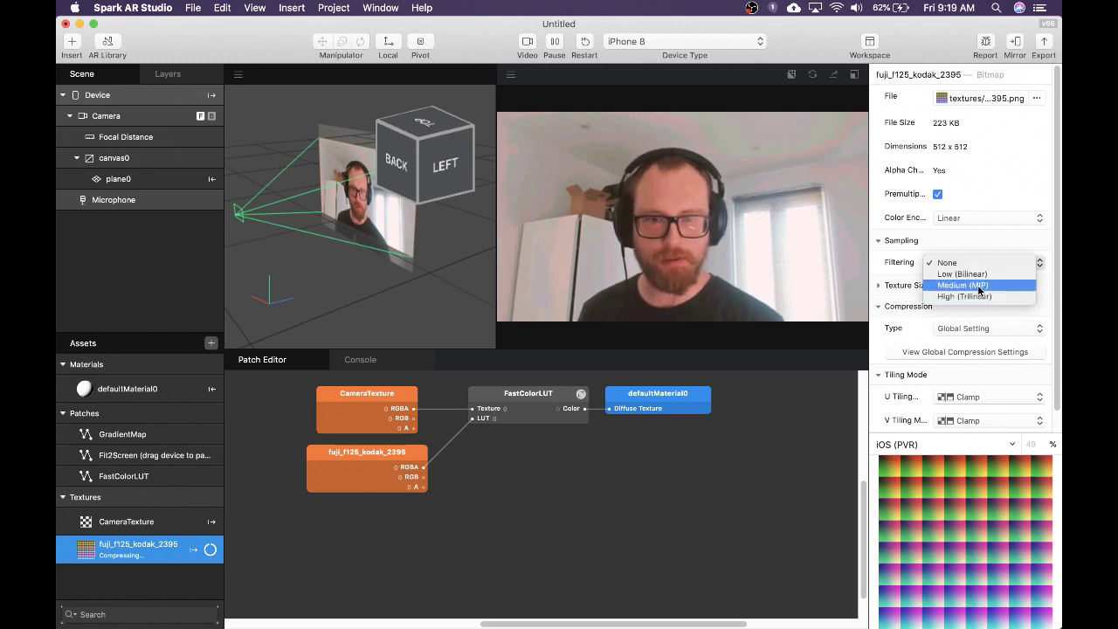
{"action": "left_click", "coordinate": [977, 285]}
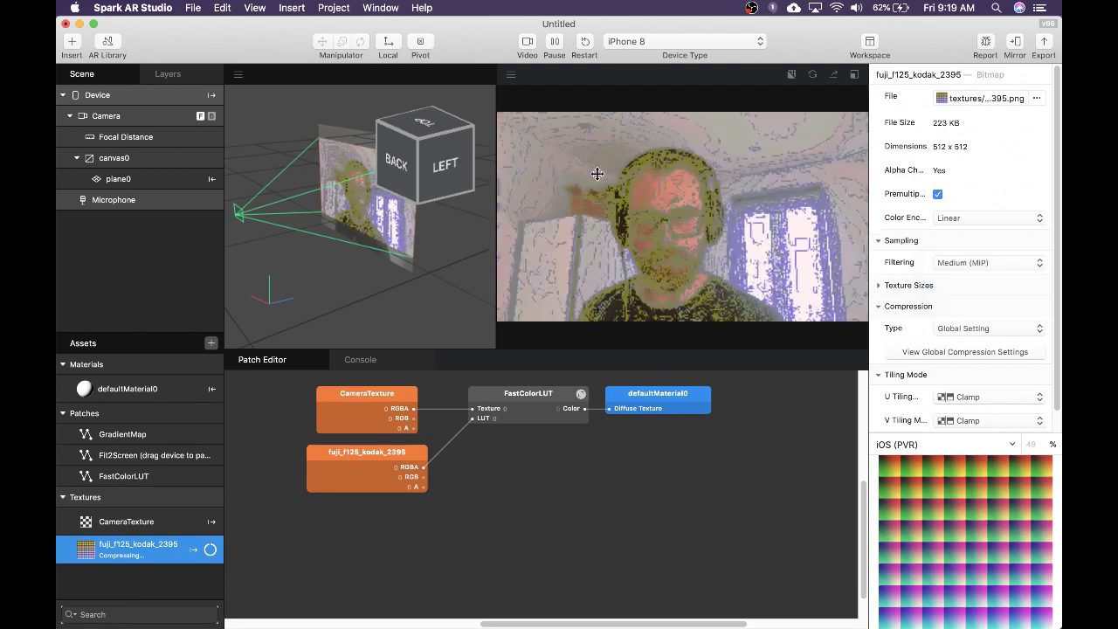
{"action": "left_click", "coordinate": [974, 263]}
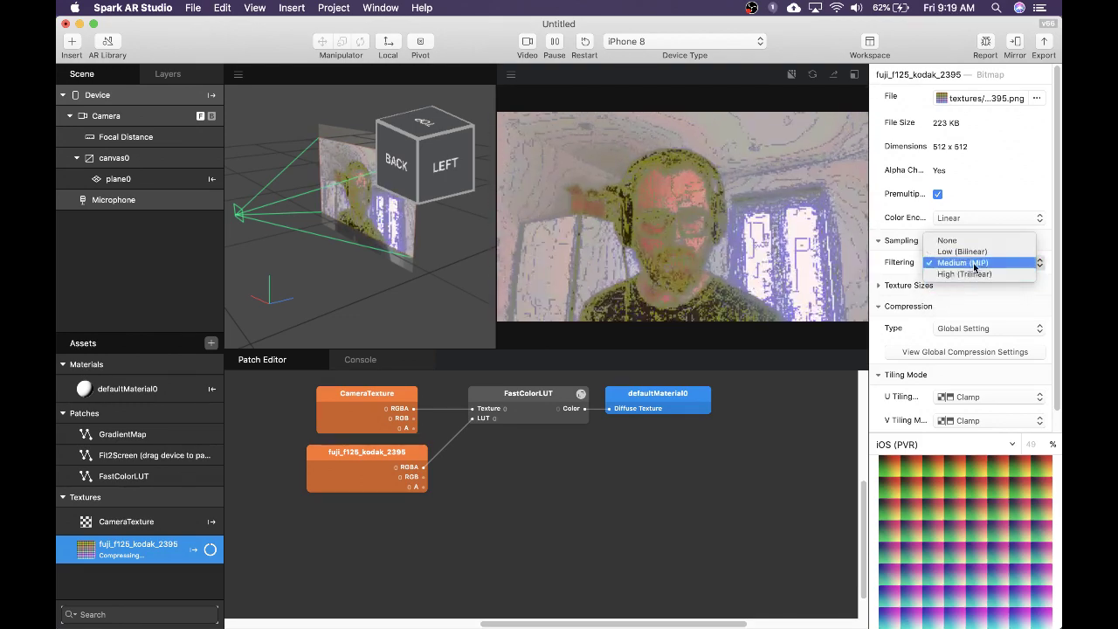
{"action": "left_click", "coordinate": [976, 263]}
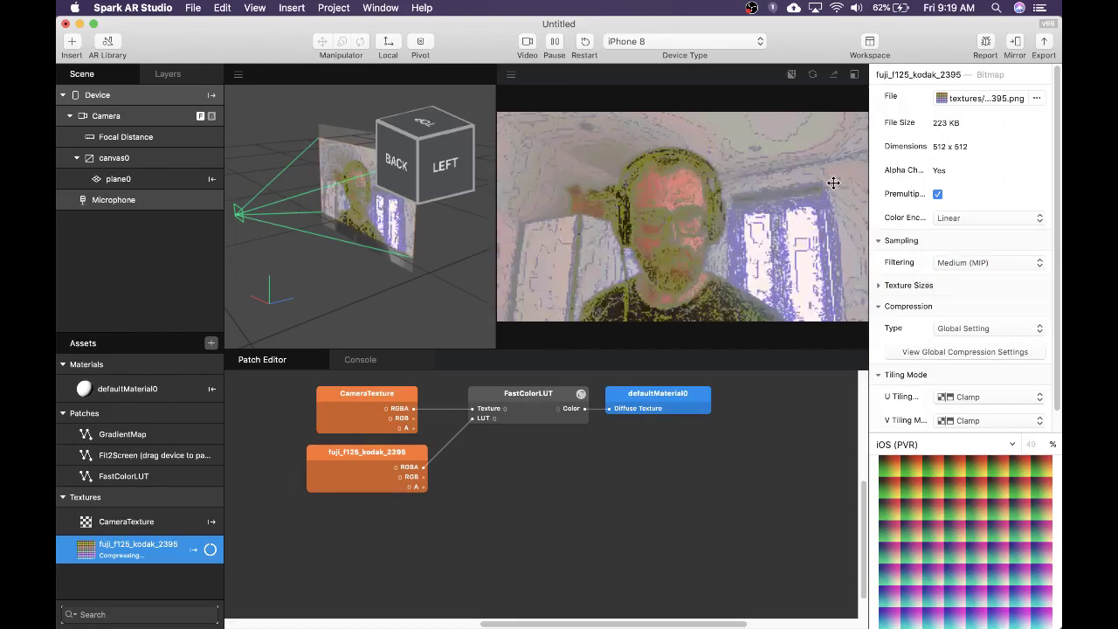
{"action": "left_click", "coordinate": [970, 262]}
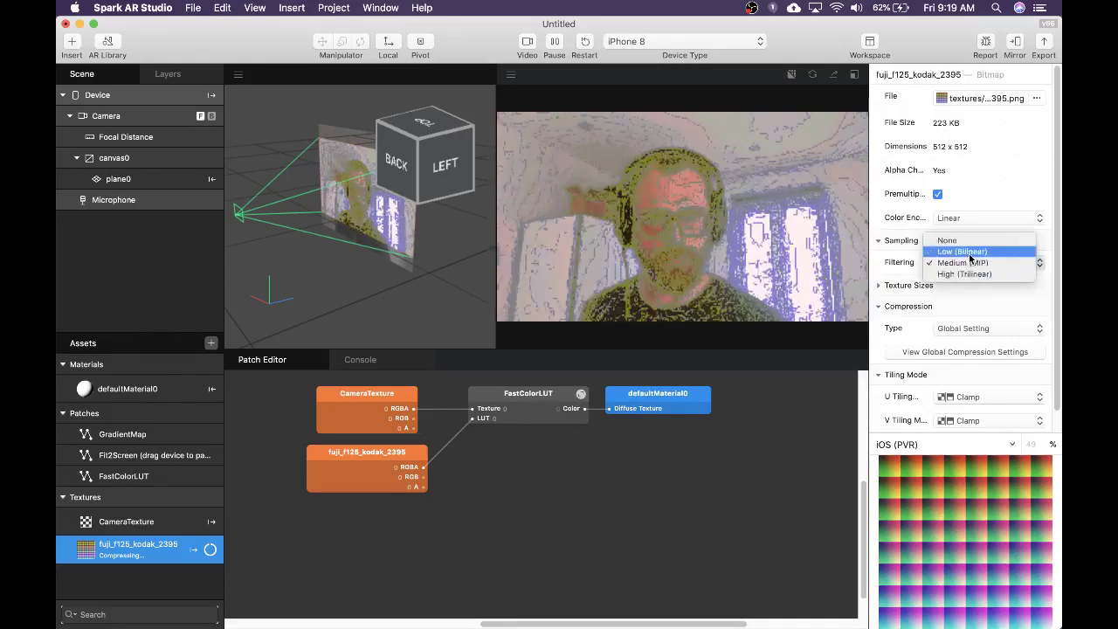
{"action": "left_click", "coordinate": [965, 252]}
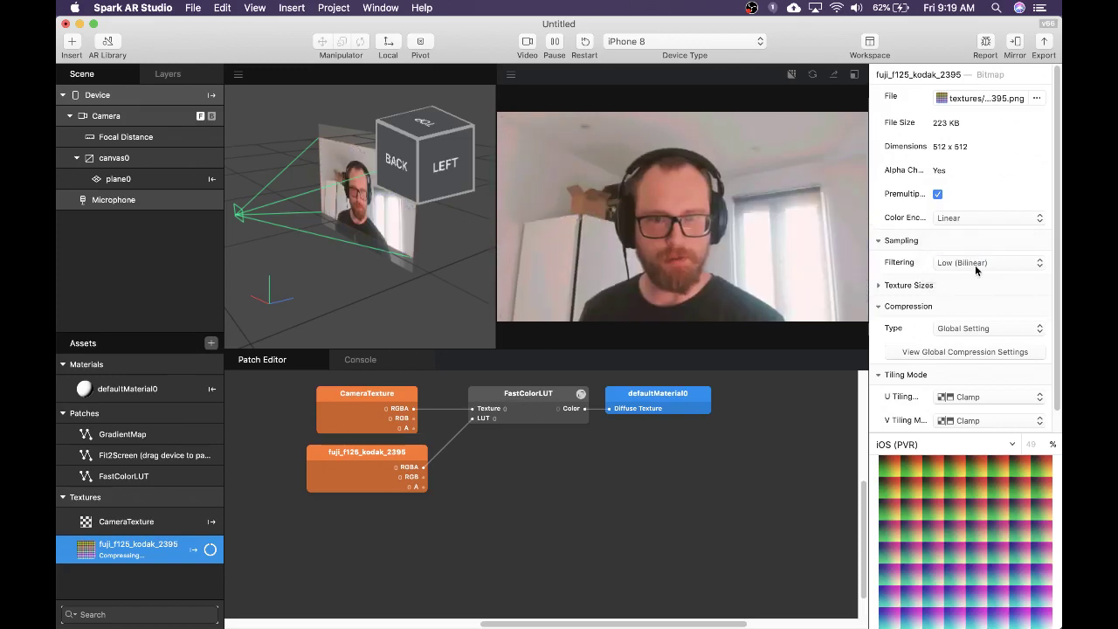
Set the fuji_f125_kodak_2395 texture's compression type to Override (Smart).
{"action": "left_click", "coordinate": [957, 329]}
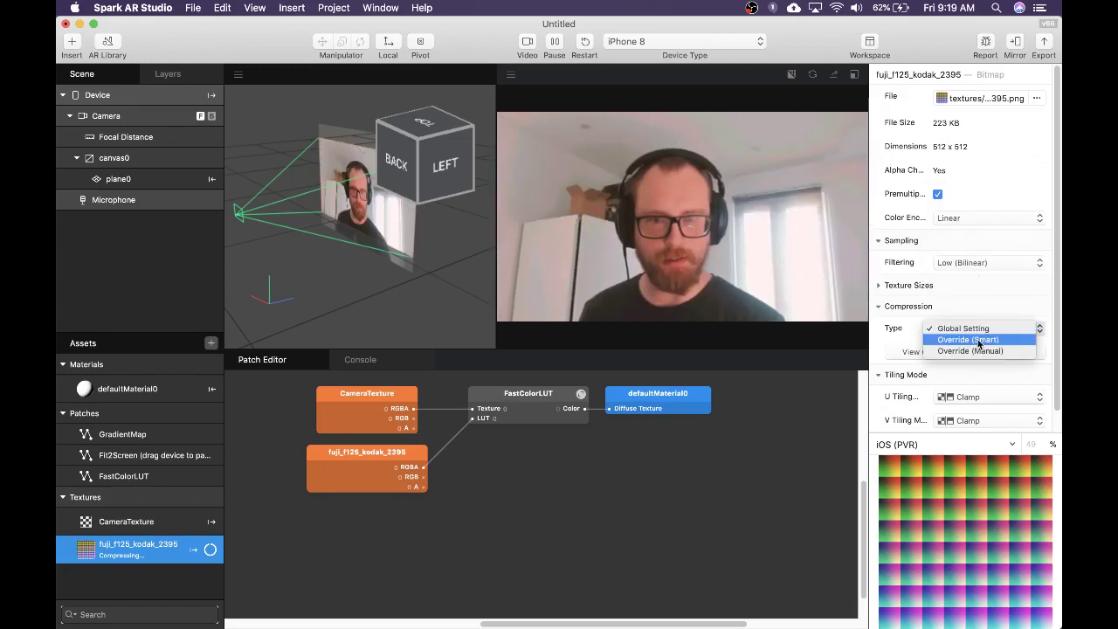
{"action": "left_click", "coordinate": [979, 341]}
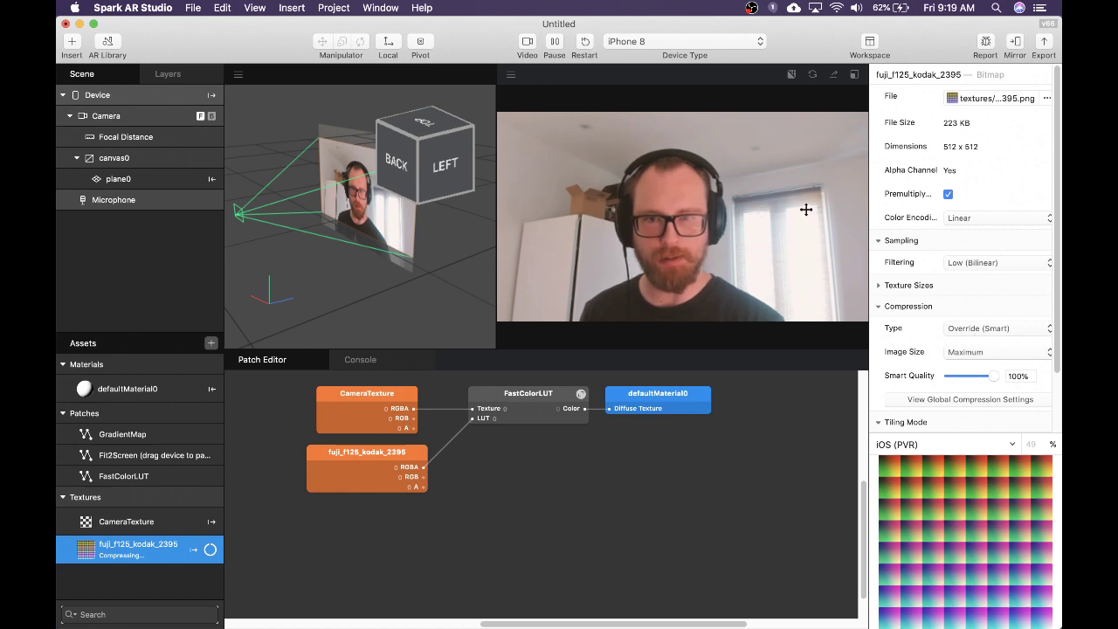
{"action": "left_click", "coordinate": [953, 327]}
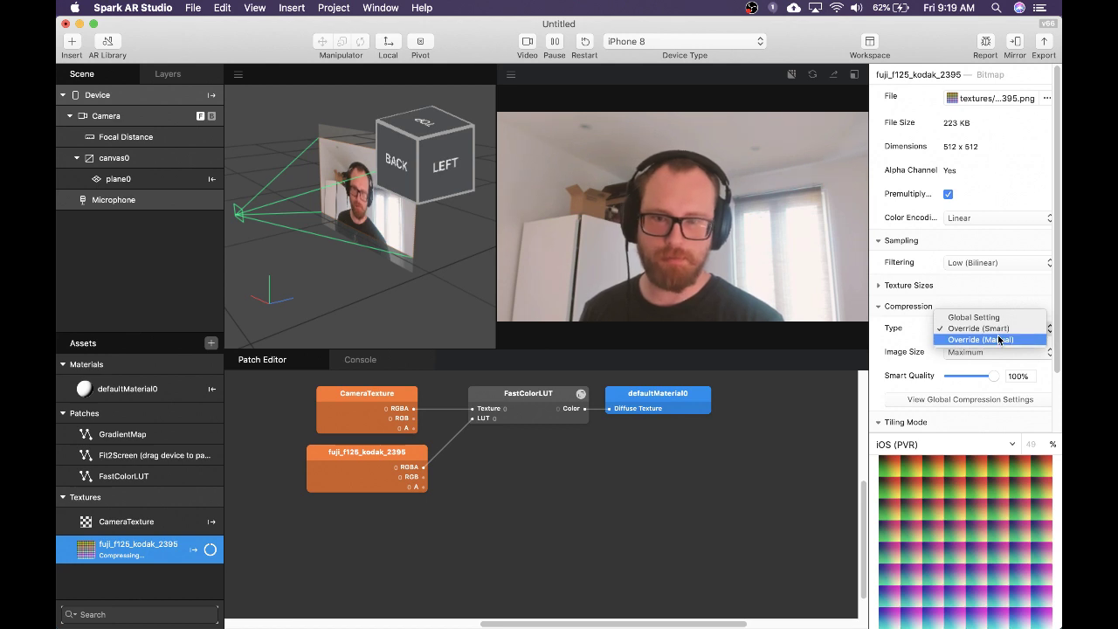
{"action": "left_click", "coordinate": [578, 157]}
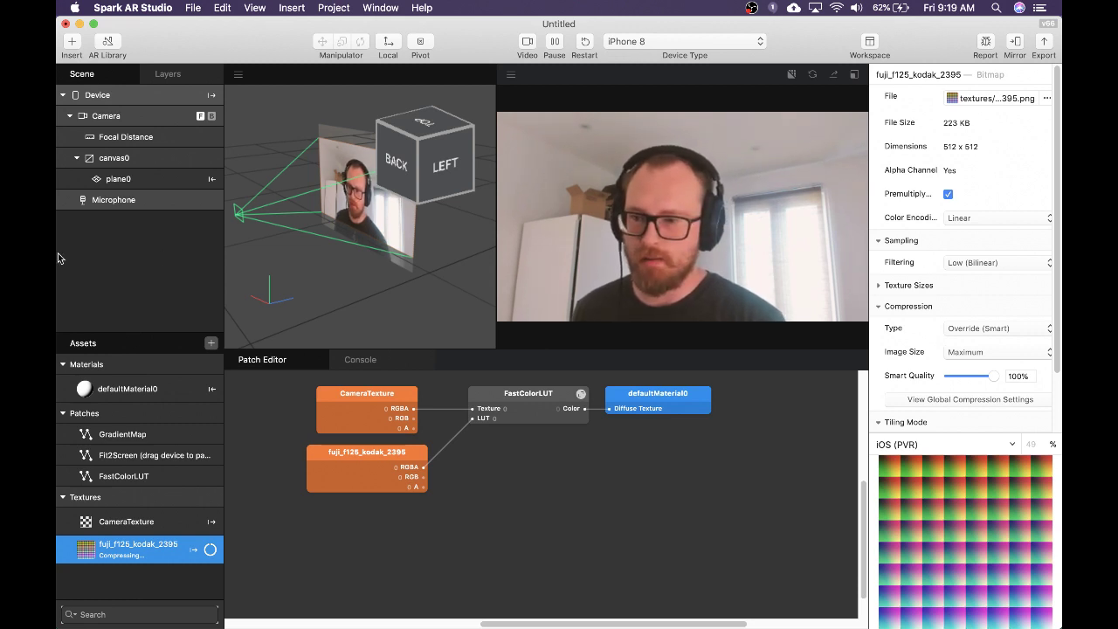
Insert a face tracker (facetracker0) under canvas0.
{"action": "left_click", "coordinate": [453, 537]}
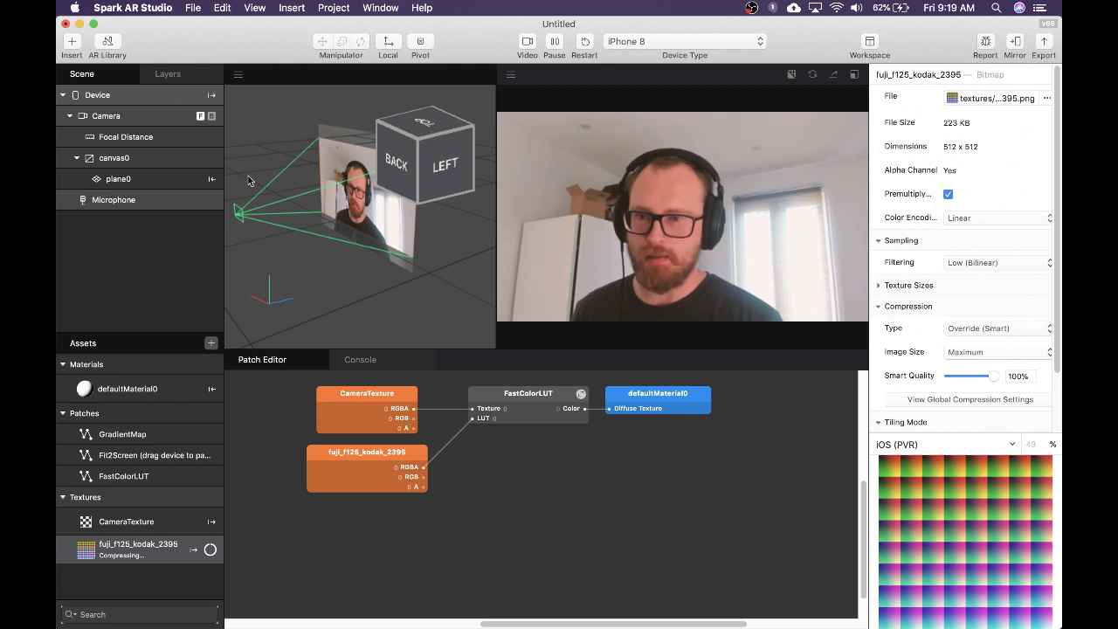
{"action": "left_click", "coordinate": [129, 163]}
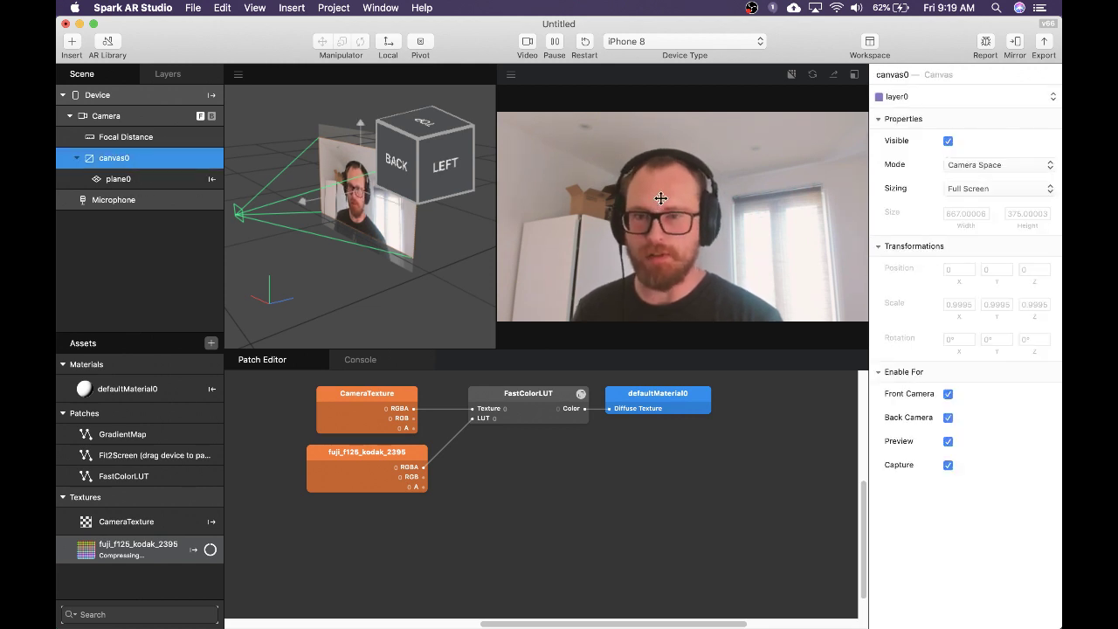
{"action": "right_click", "coordinate": [120, 158]}
{"action": "mouse_move", "coordinate": [160, 166]}
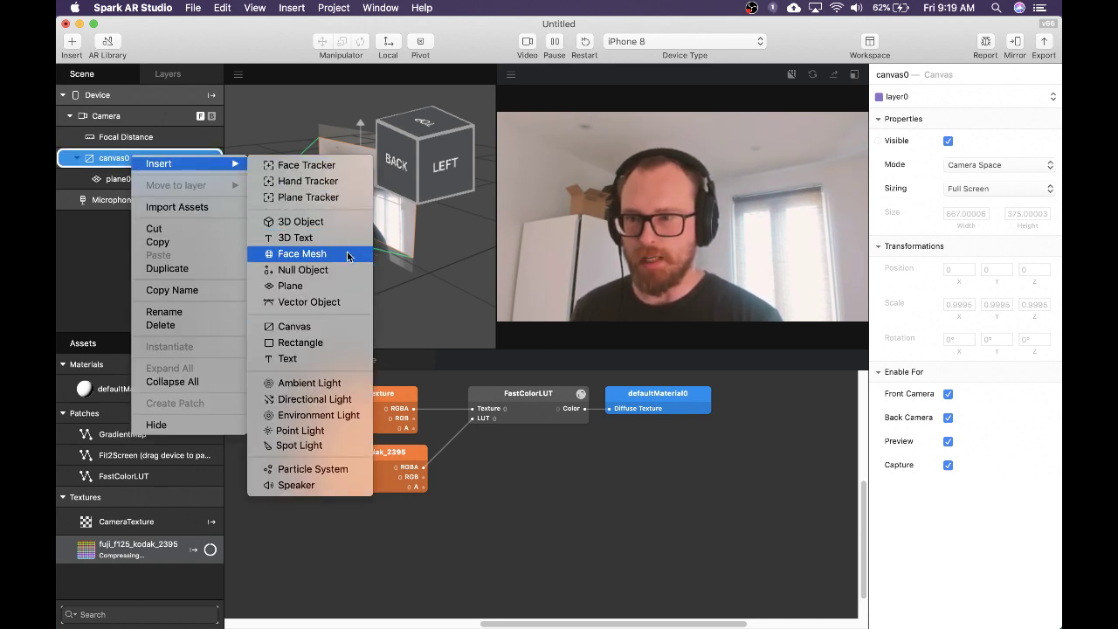
{"action": "left_click", "coordinate": [319, 165]}
Insert a face mesh (facemesh0) inside facetracker0.
{"action": "right_click", "coordinate": [144, 199]}
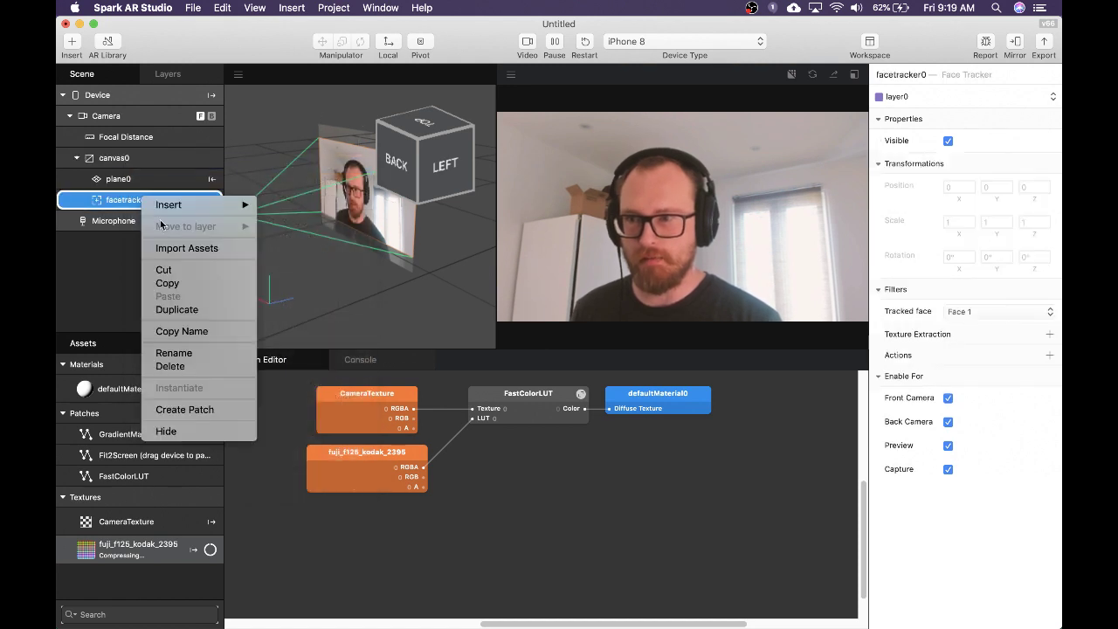
{"action": "mouse_move", "coordinate": [186, 202]}
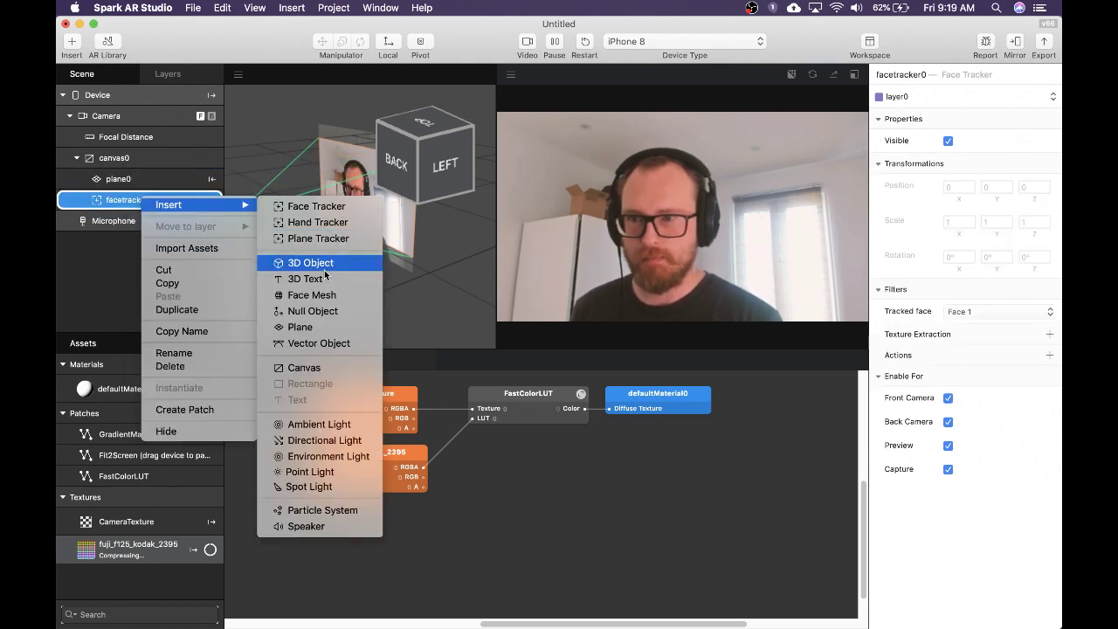
{"action": "left_click", "coordinate": [306, 296]}
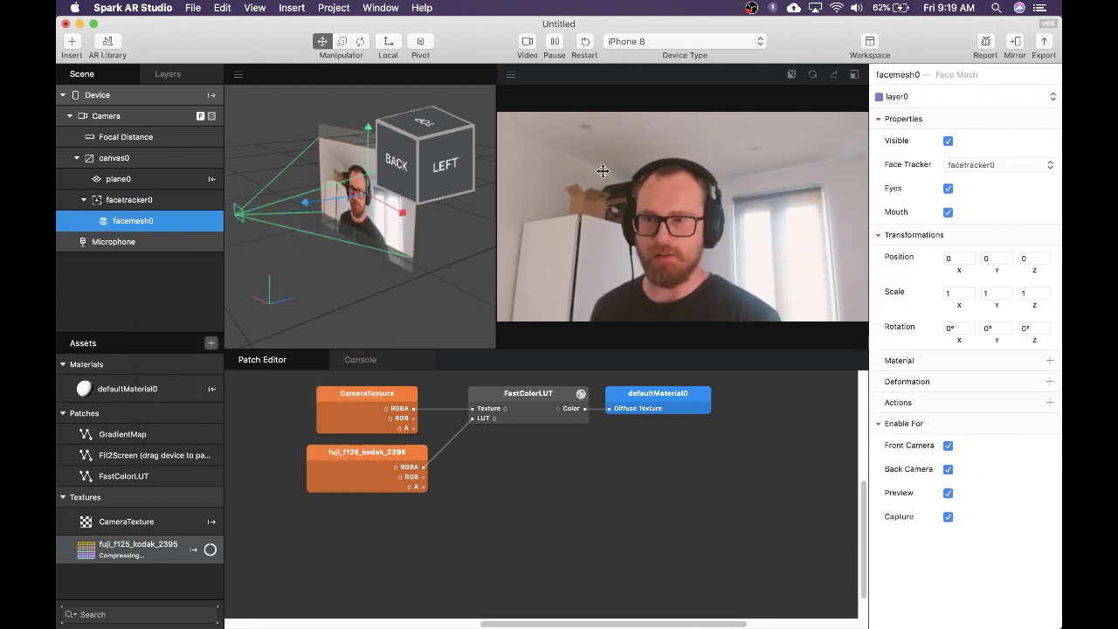
Inspect facemesh0, then show defaultMaterial0's properties, keeping its name unchanged.
{"action": "left_click", "coordinate": [368, 187]}
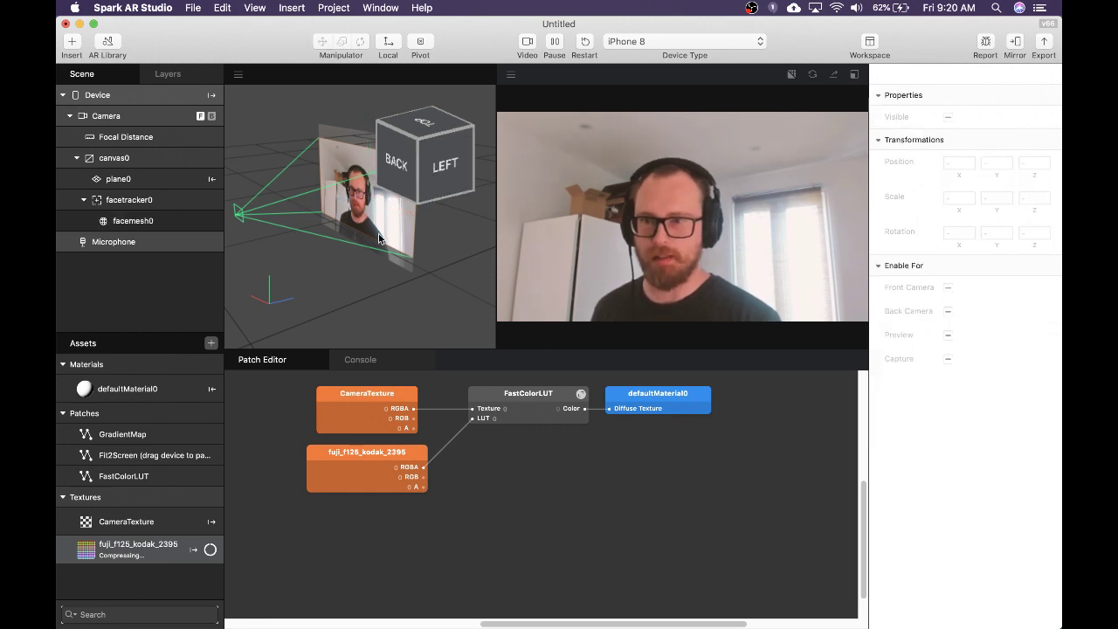
{"action": "left_click_drag", "start_coordinate": [414, 249], "coordinate": [510, 229]}
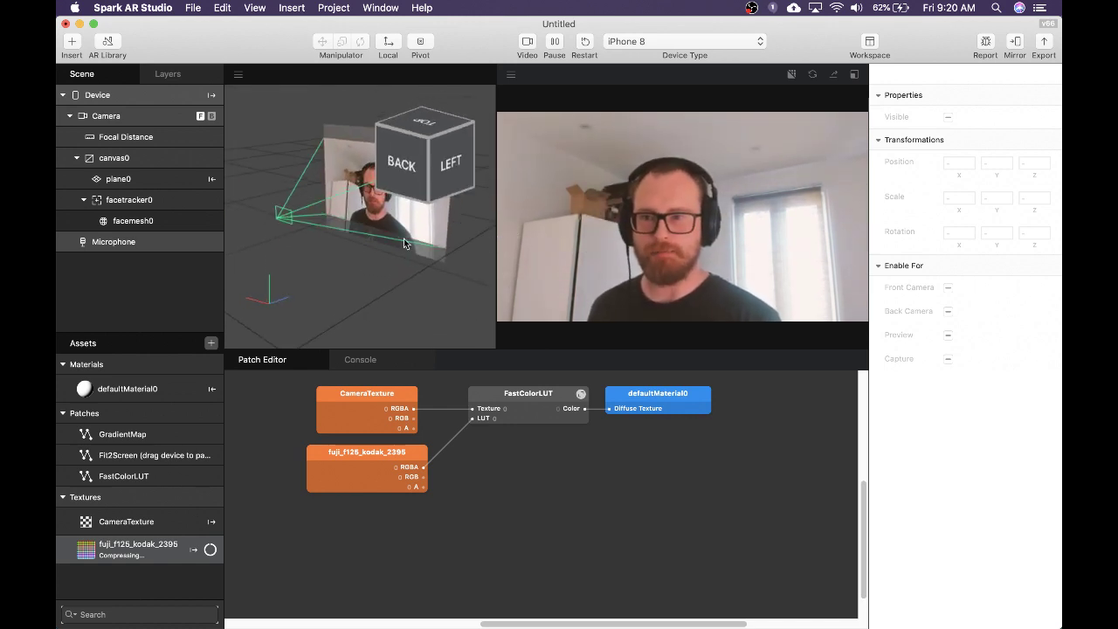
{"action": "left_click", "coordinate": [195, 223]}
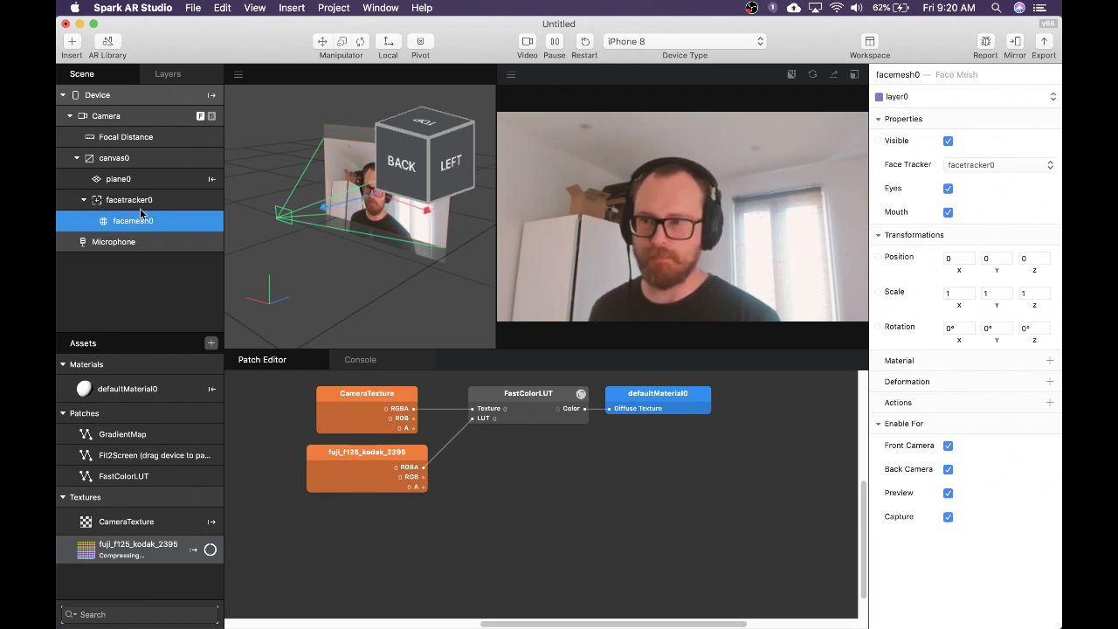
{"action": "left_click", "coordinate": [133, 395]}
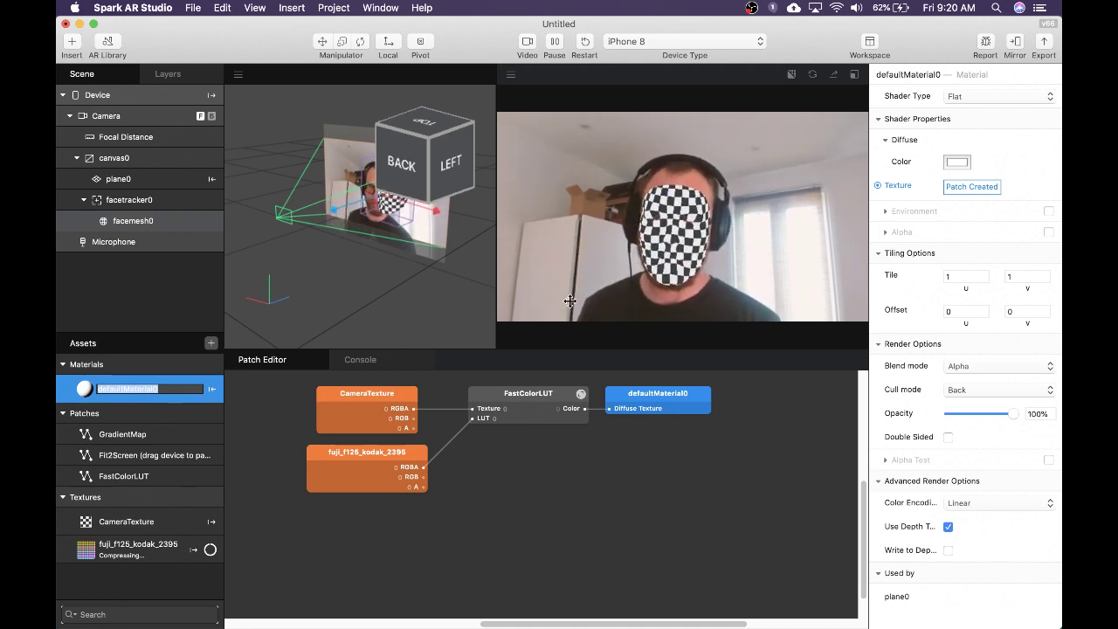
{"action": "left_click", "coordinate": [470, 499]}
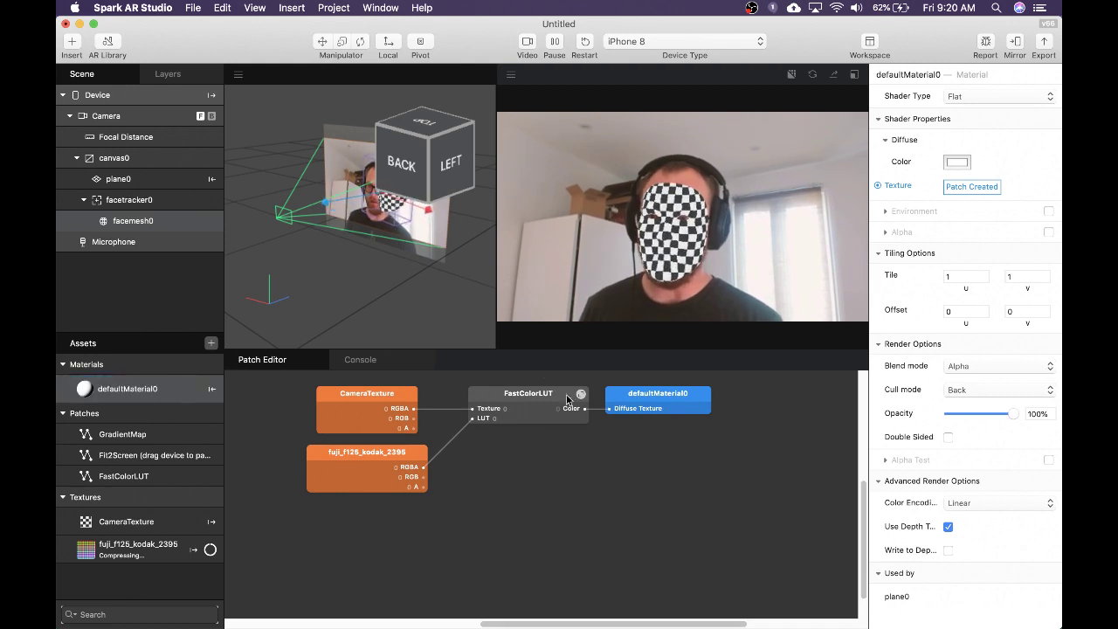
Create a new material, defaultMaterial1, for facemesh0.
{"action": "left_click", "coordinate": [186, 220]}
{"action": "left_click", "coordinate": [173, 210]}
{"action": "left_click", "coordinate": [174, 220]}
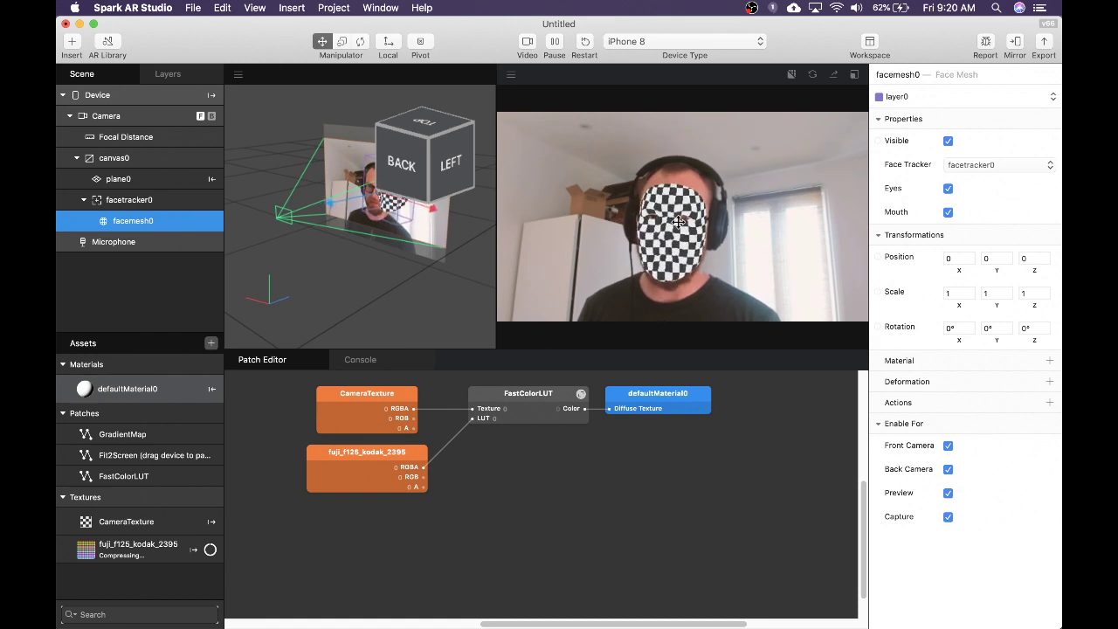
{"action": "left_click", "coordinate": [145, 205]}
{"action": "left_click", "coordinate": [156, 225]}
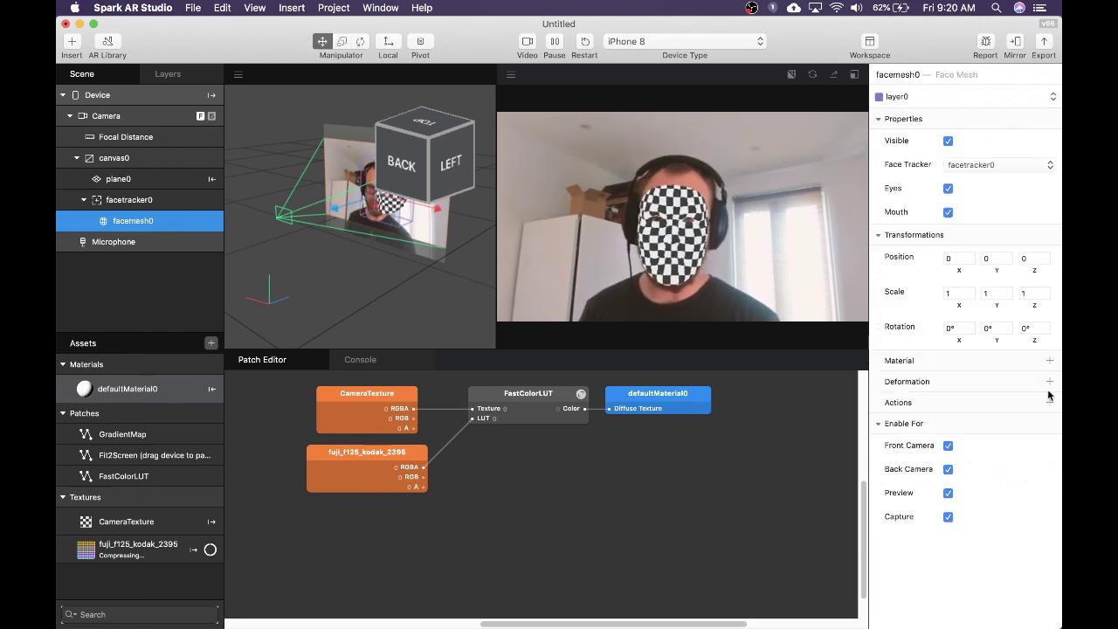
{"action": "left_click", "coordinate": [1050, 360]}
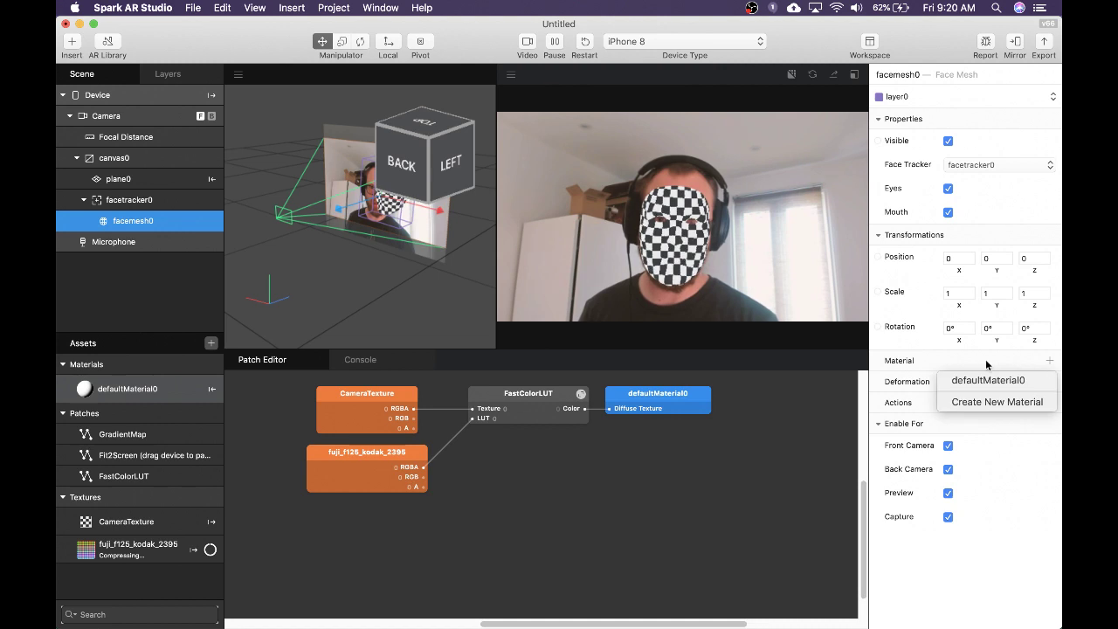
{"action": "left_click", "coordinate": [1005, 403]}
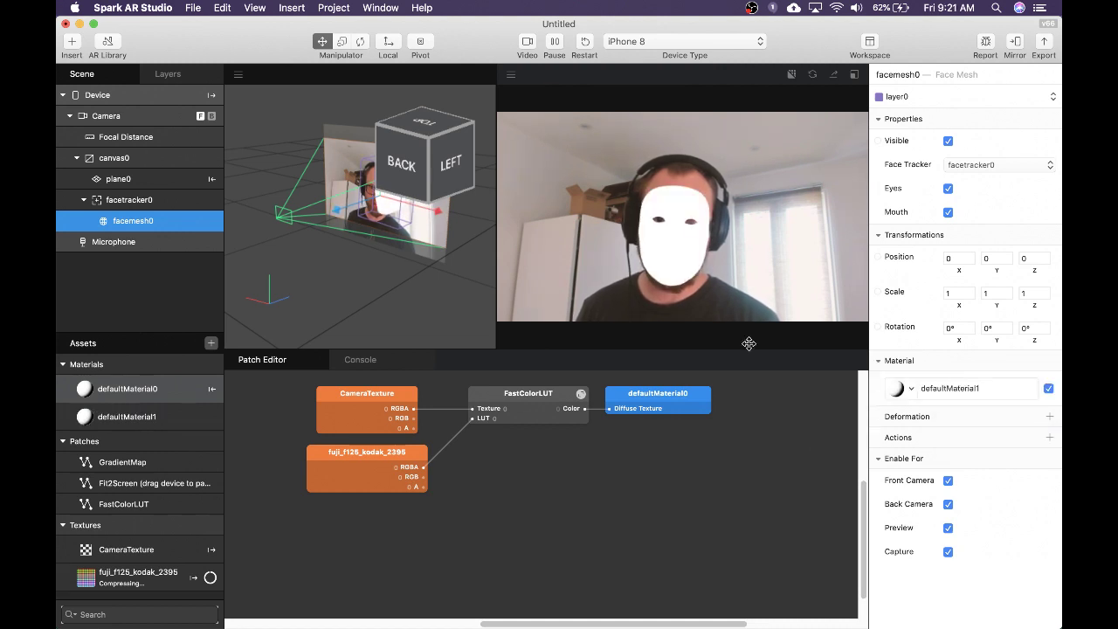
Move the FastColorLUT node lower in the graph and open defaultMaterial1's shader types.
{"action": "left_click", "coordinate": [532, 454]}
{"action": "left_click", "coordinate": [535, 398]}
{"action": "left_click_drag", "start_coordinate": [552, 400], "coordinate": [532, 418]}
{"action": "left_click", "coordinate": [691, 428]}
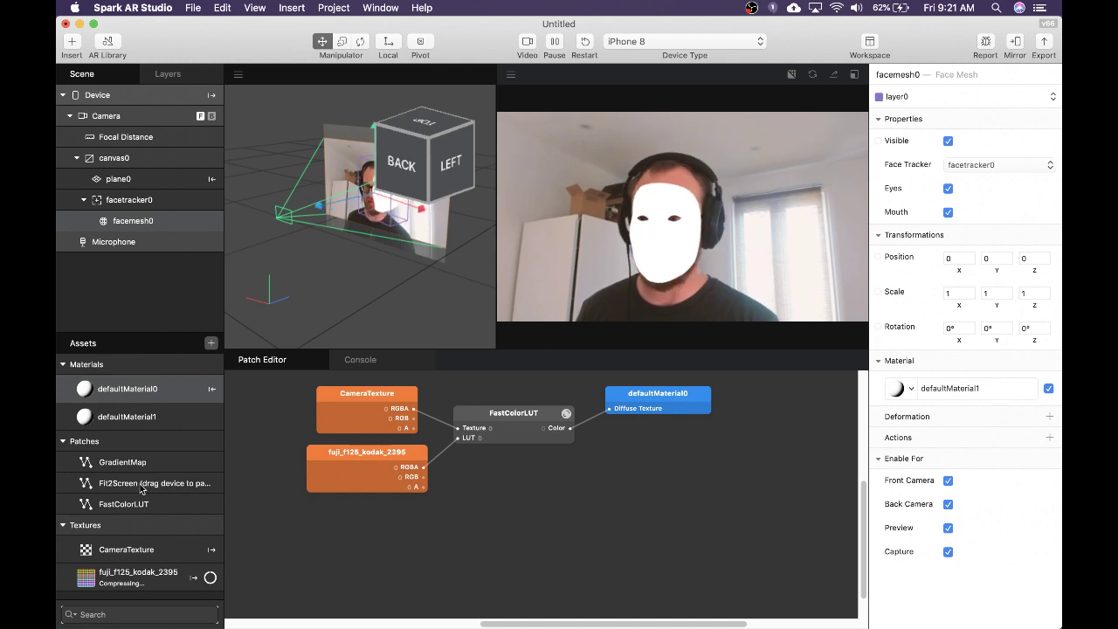
{"action": "left_click", "coordinate": [156, 420]}
{"action": "left_click", "coordinate": [971, 98]}
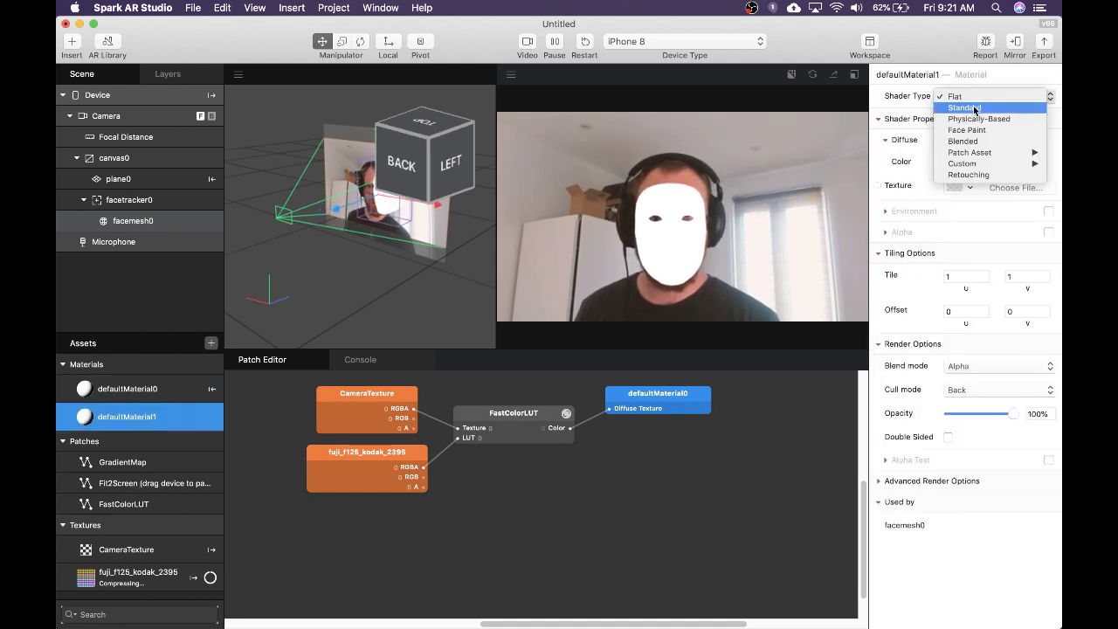
Switch defaultMaterial1 to the Standard shader and add an environment light.
{"action": "left_click", "coordinate": [983, 150]}
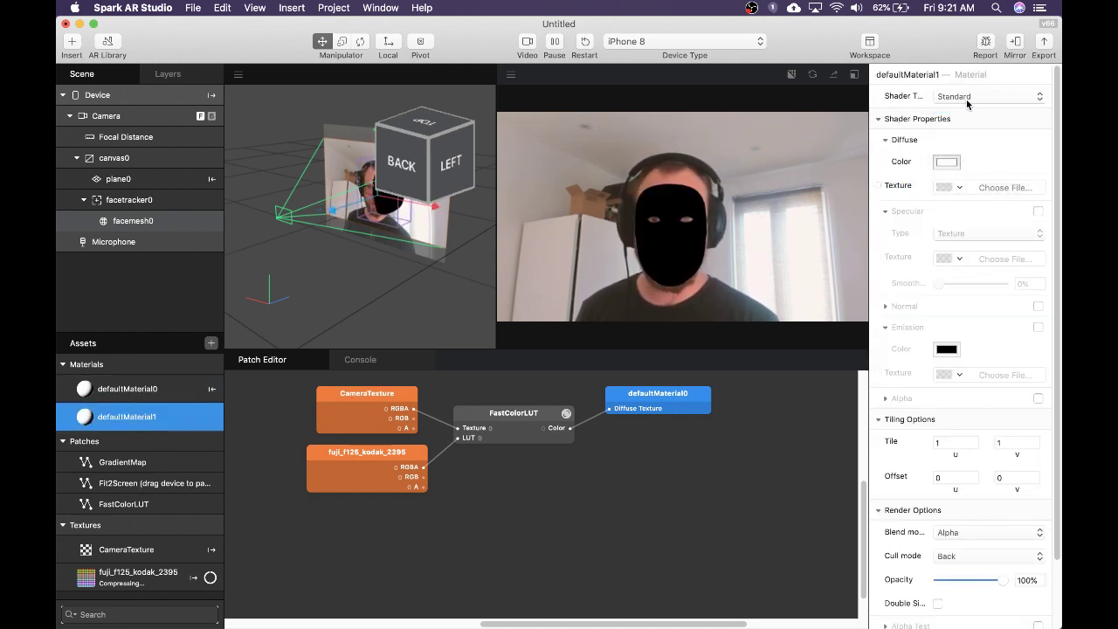
{"action": "right_click", "coordinate": [121, 117]}
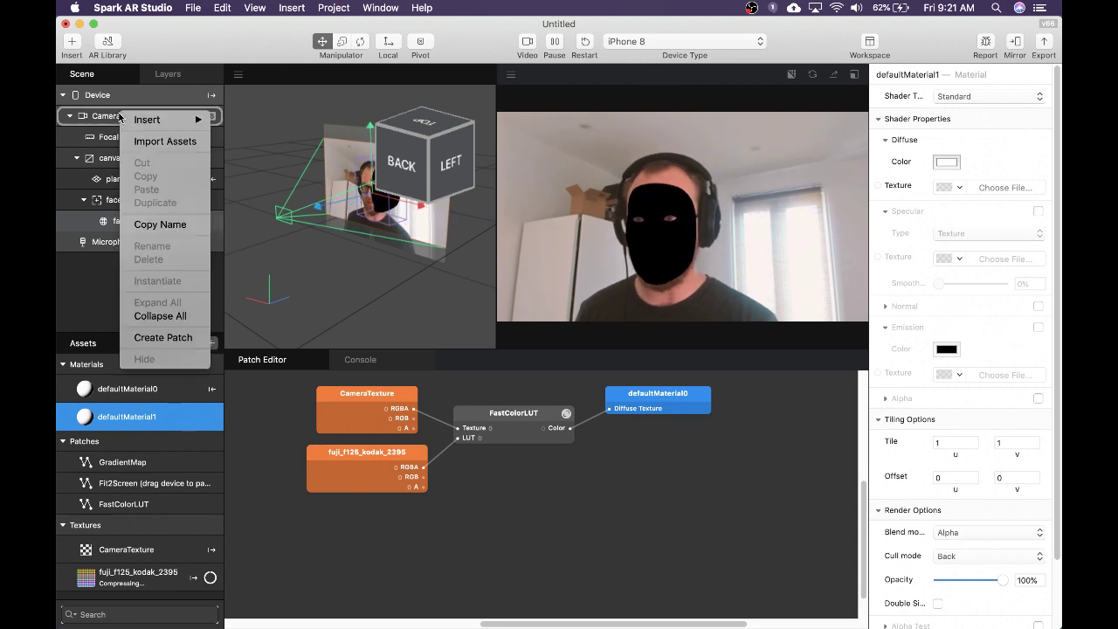
{"action": "mouse_move", "coordinate": [157, 120]}
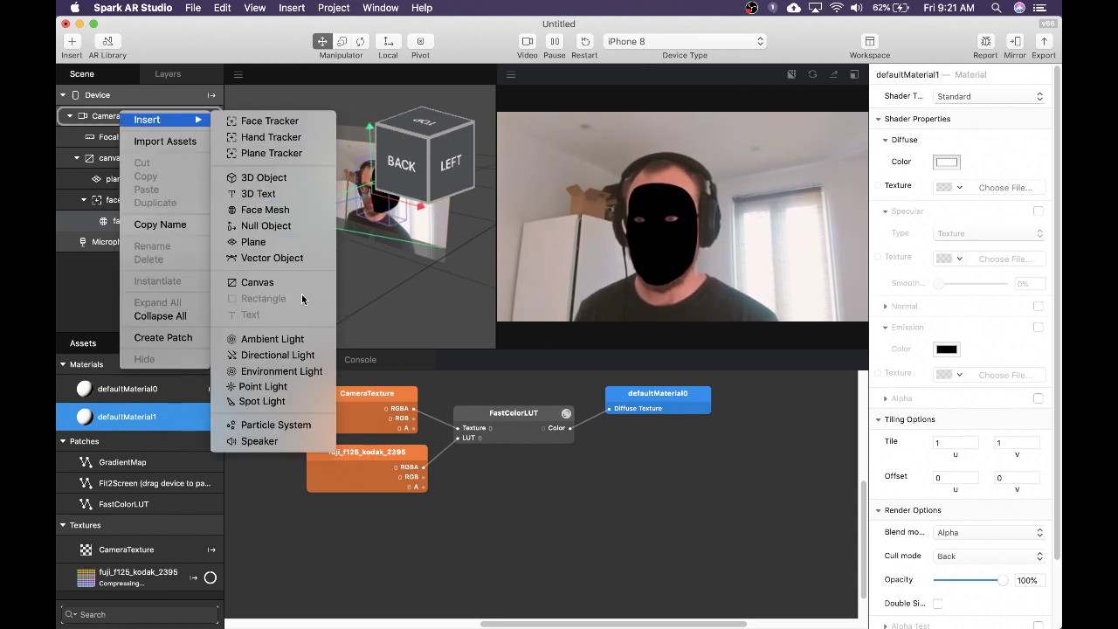
{"action": "left_click", "coordinate": [289, 373]}
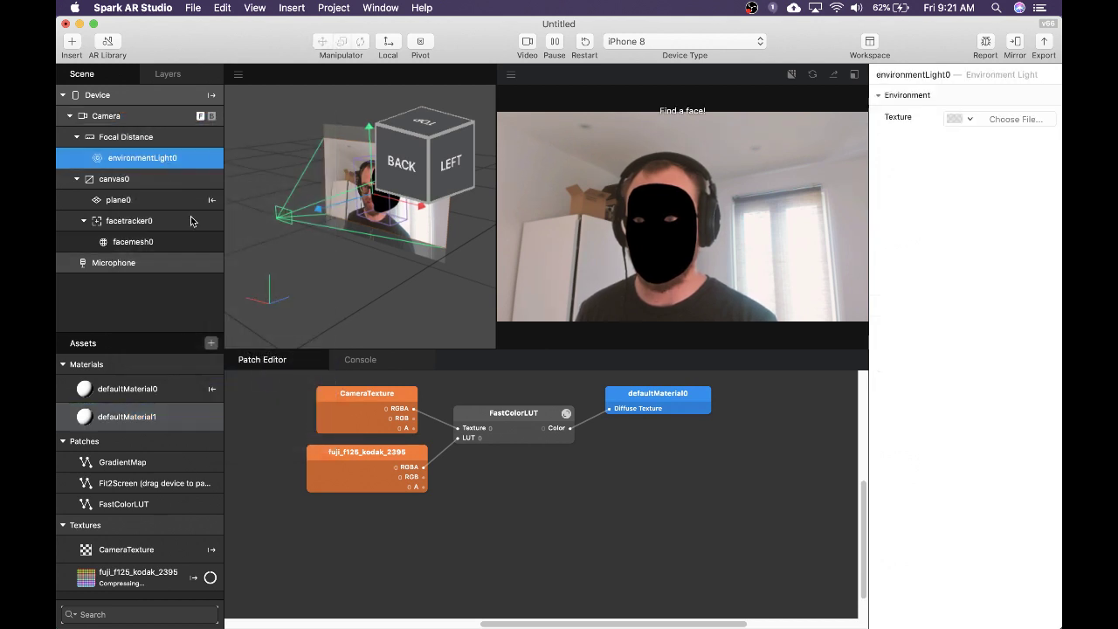
Add a directional light to the scene.
{"action": "right_click", "coordinate": [153, 141]}
{"action": "mouse_move", "coordinate": [183, 144]}
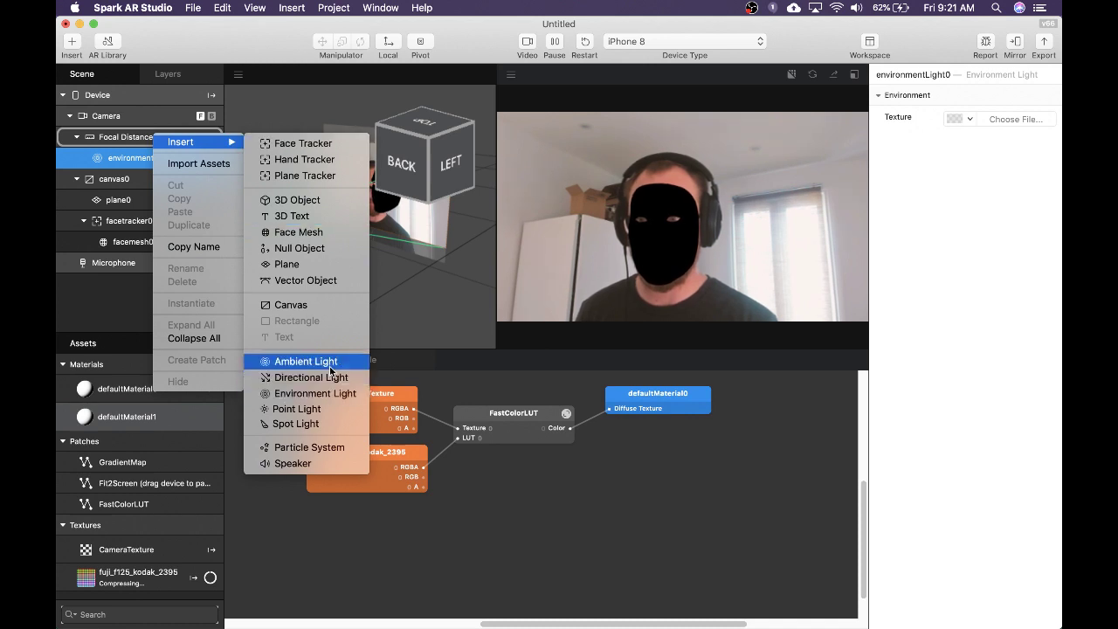
{"action": "left_click", "coordinate": [118, 227]}
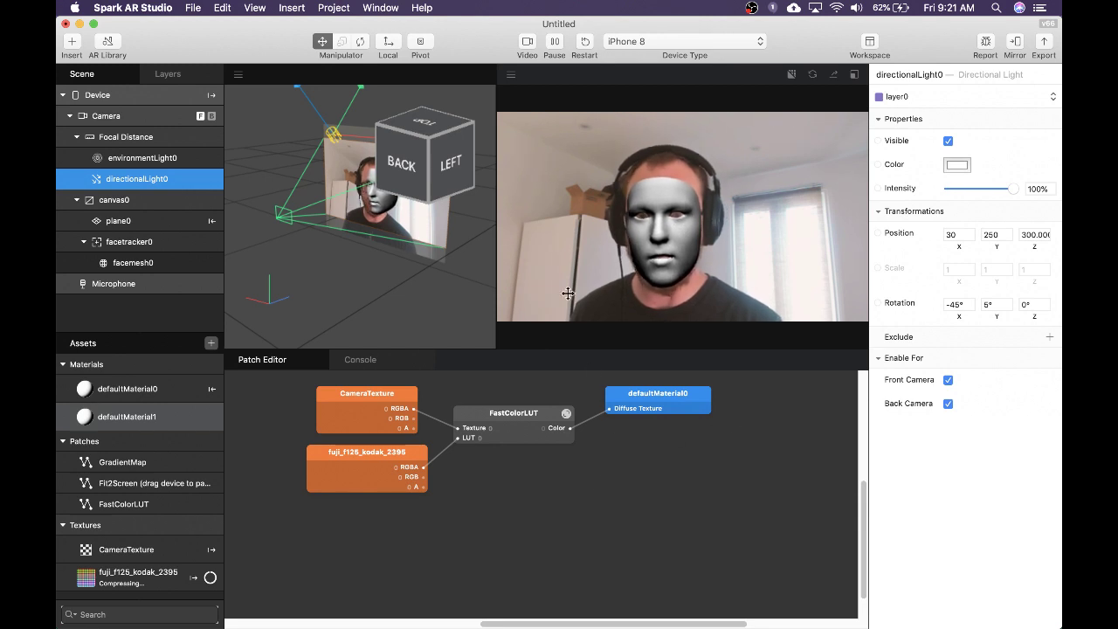
Create a defaultMaterial1 texture patch in the graph, then review Device and Camera settings.
{"action": "left_click", "coordinate": [128, 420]}
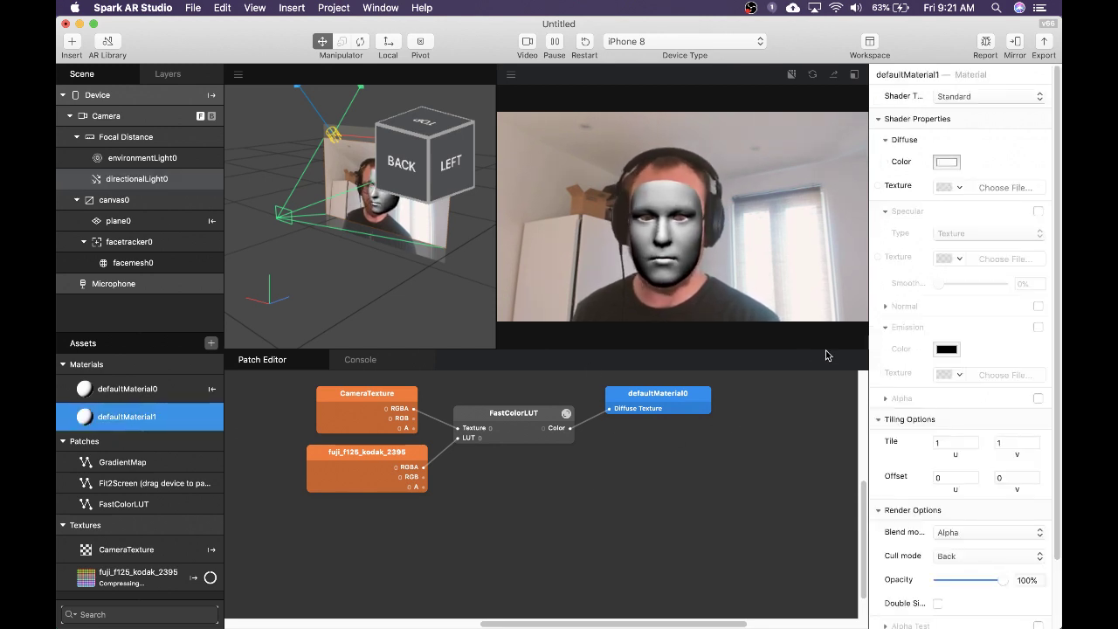
{"action": "left_click", "coordinate": [879, 187]}
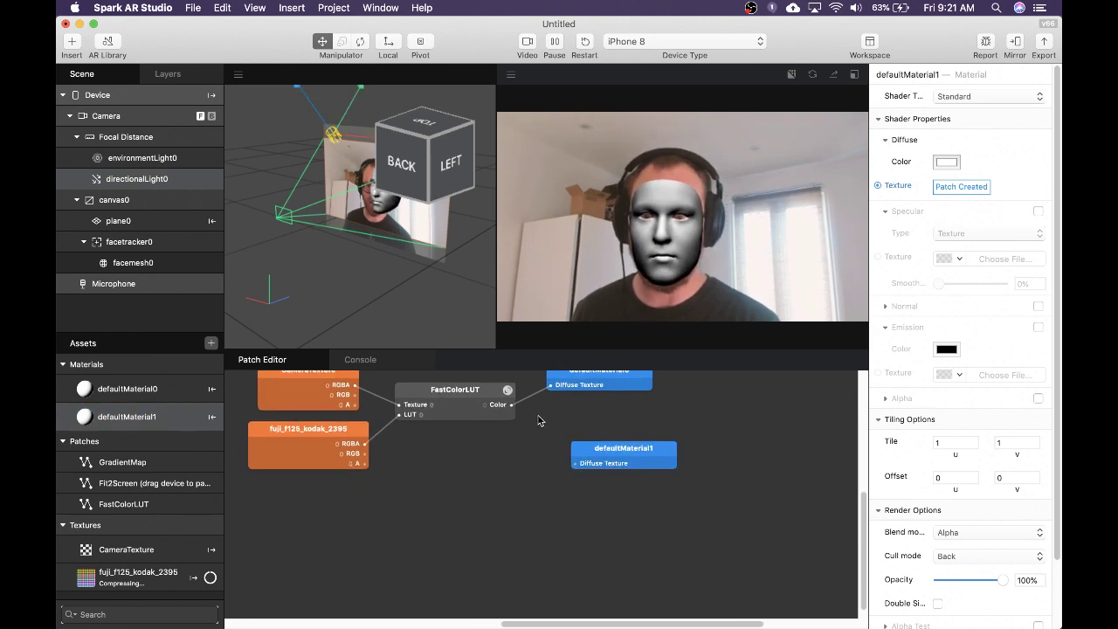
{"action": "left_click", "coordinate": [604, 461]}
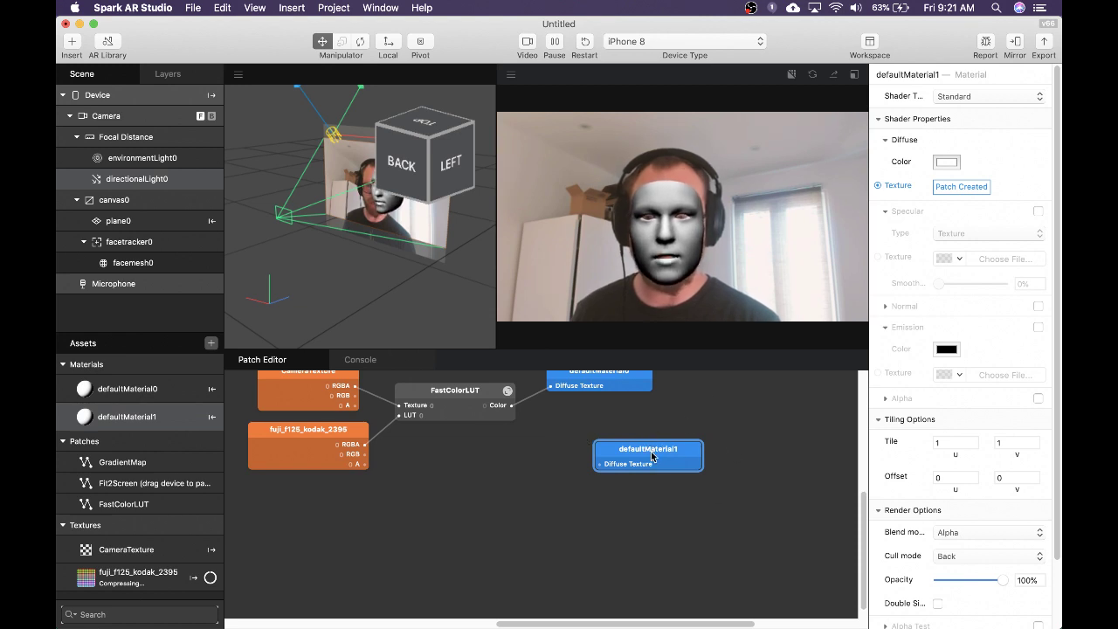
{"action": "left_click", "coordinate": [114, 98]}
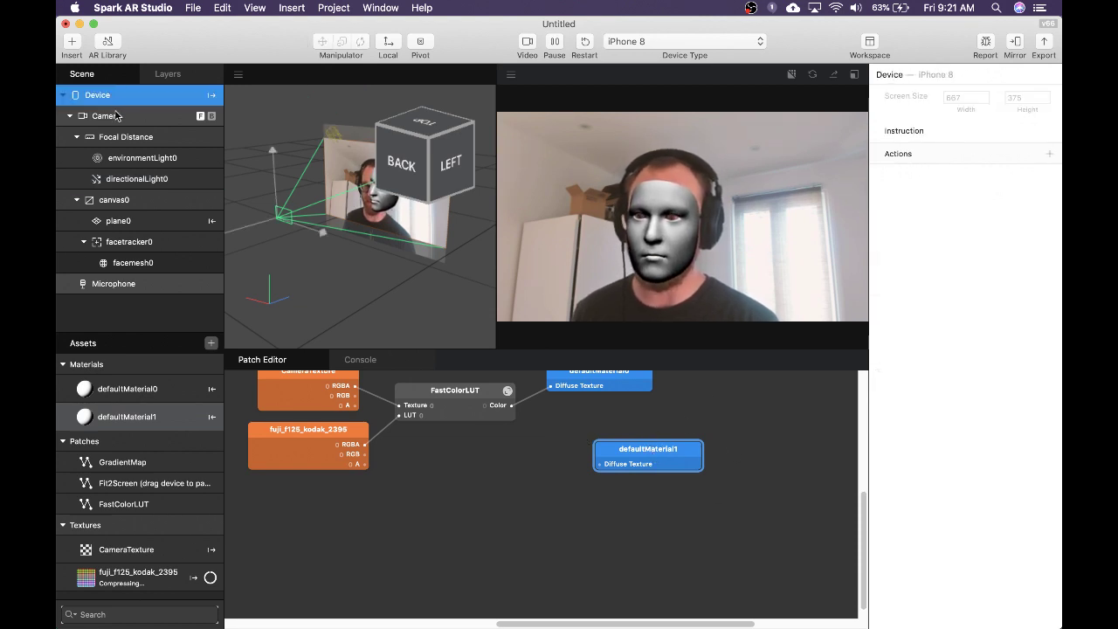
{"action": "left_click", "coordinate": [120, 117]}
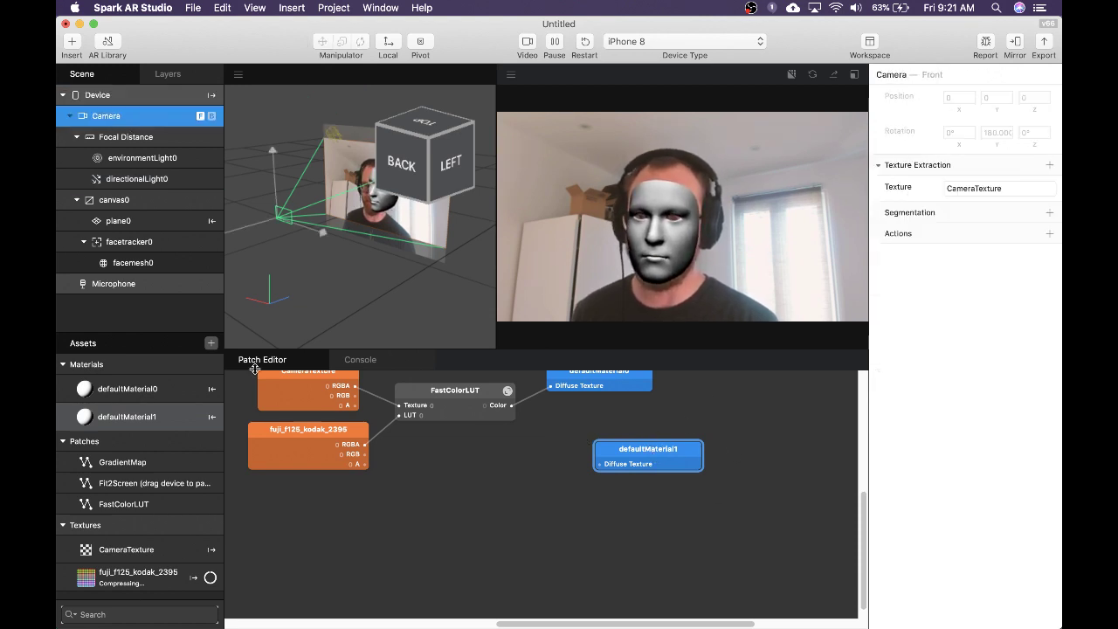
{"action": "left_click", "coordinate": [116, 97]}
{"action": "left_click", "coordinate": [114, 117]}
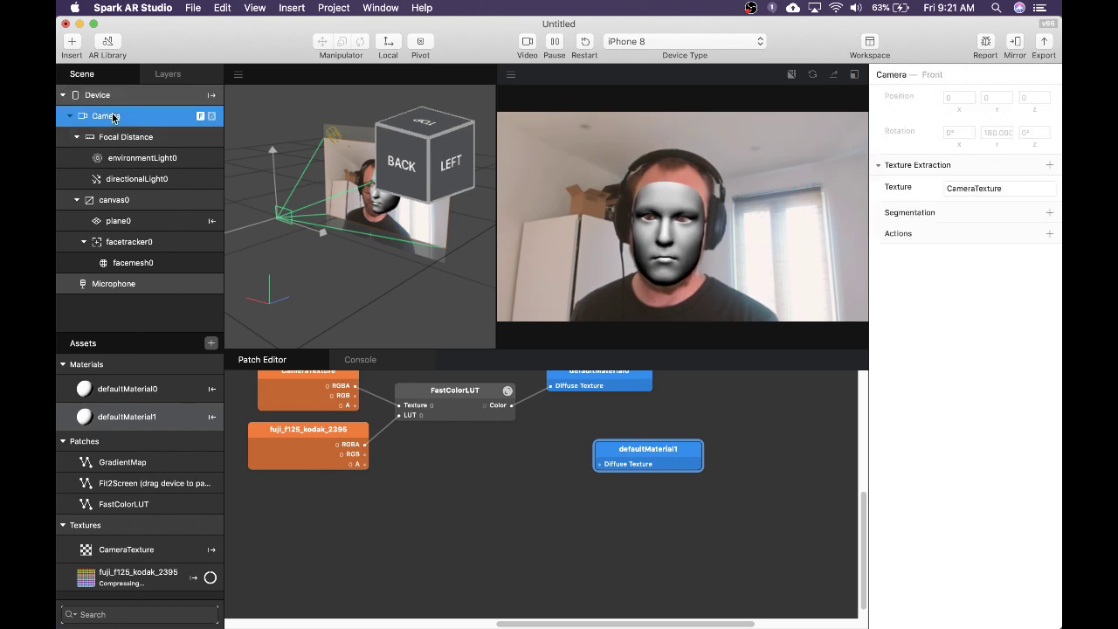
Add texture extraction to facetracker0 and place the facetracker0 Texture node in the graph.
{"action": "left_click", "coordinate": [140, 246]}
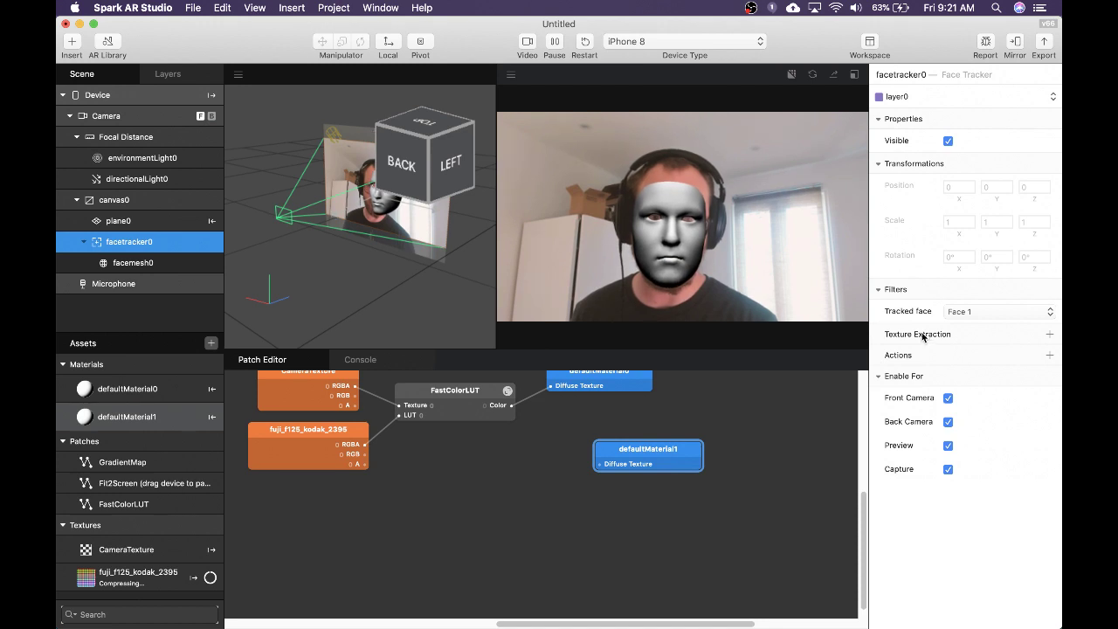
{"action": "left_click", "coordinate": [1050, 333]}
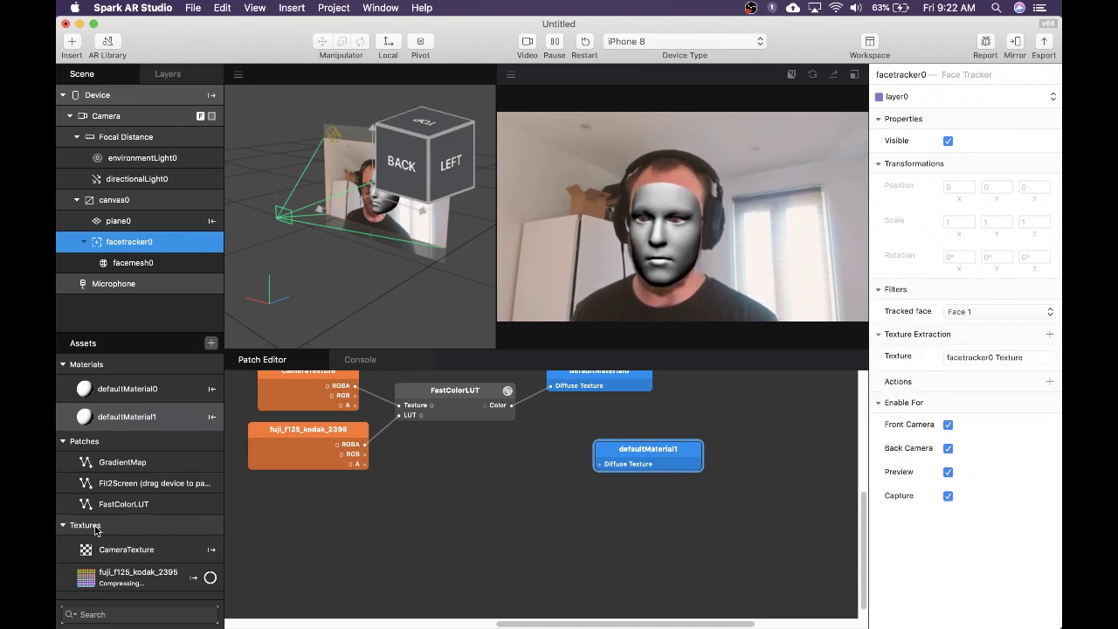
{"action": "left_click_drag", "start_coordinate": [121, 584], "coordinate": [407, 562]}
{"action": "left_click_drag", "start_coordinate": [476, 527], "coordinate": [599, 463]}
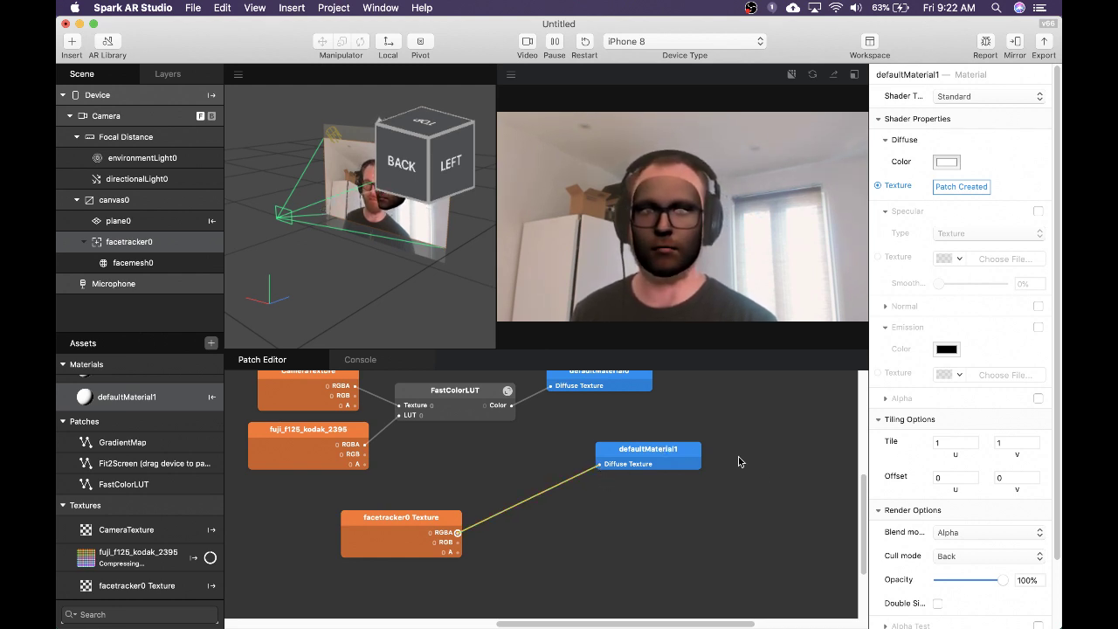
Set defaultMaterial1 to Flat, recreate its texture patch, and wire facetracker0 Texture into Diffuse Texture.
{"action": "left_click", "coordinate": [978, 96]}
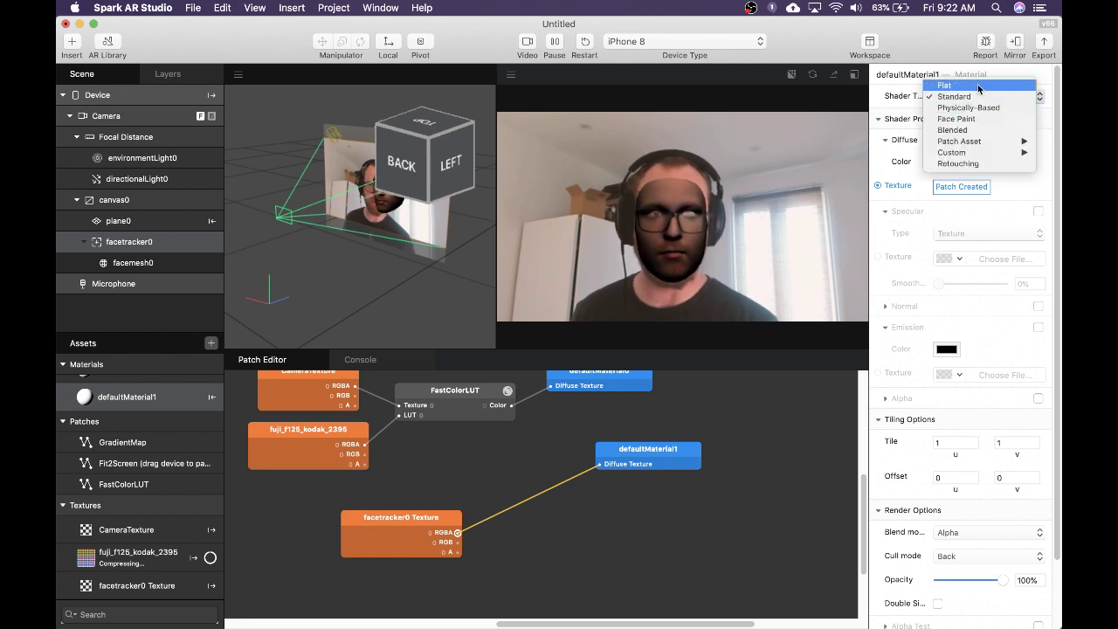
{"action": "left_click", "coordinate": [978, 85]}
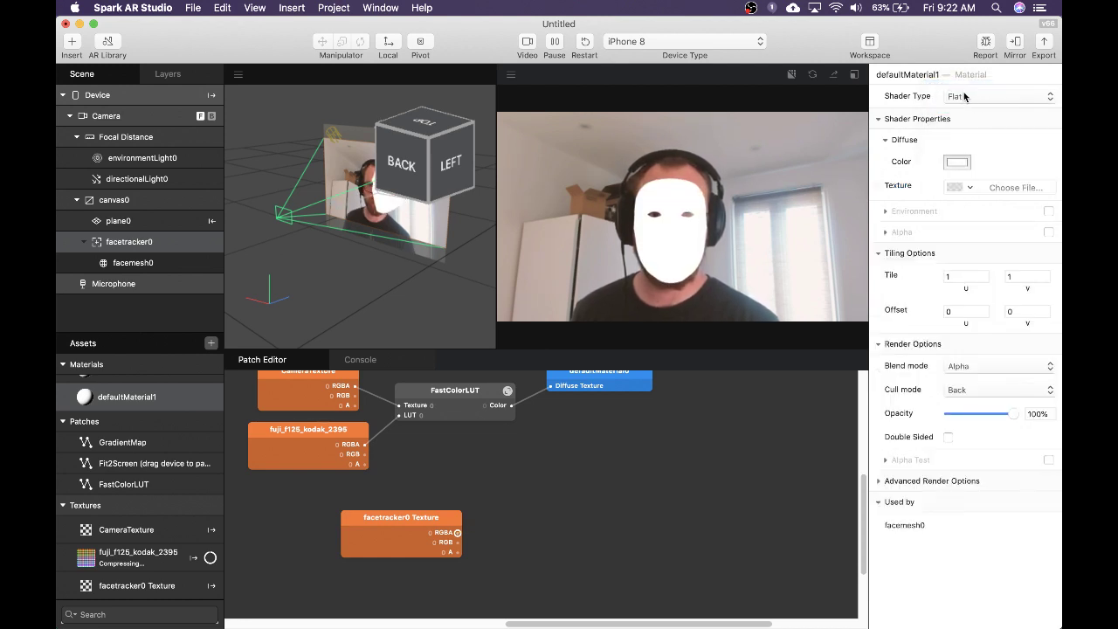
{"action": "left_click", "coordinate": [879, 186]}
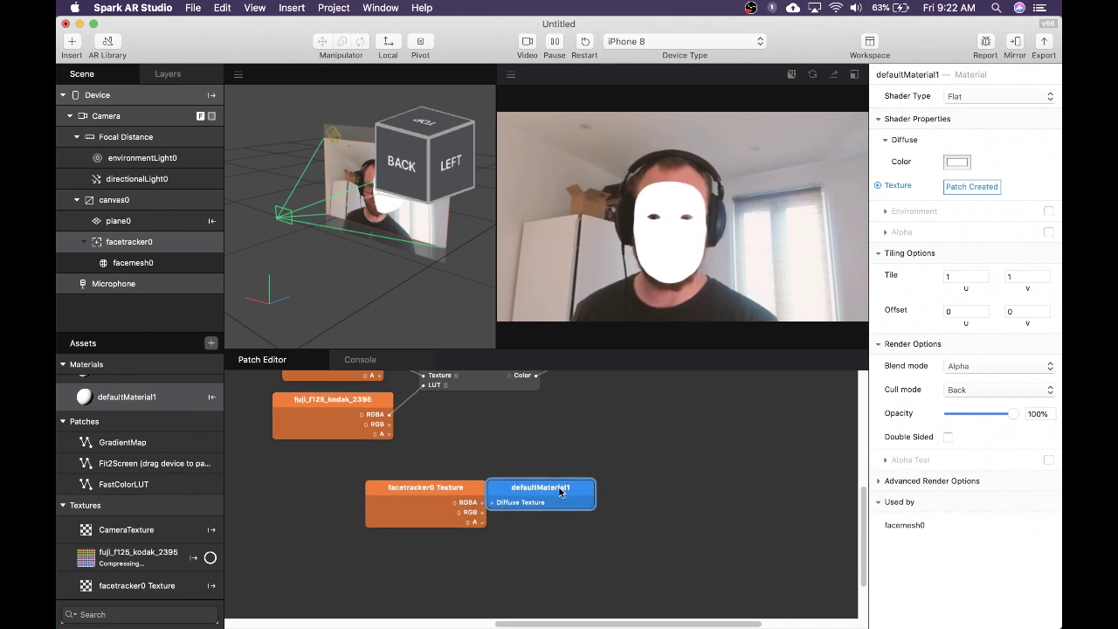
{"action": "left_click_drag", "start_coordinate": [560, 492], "coordinate": [618, 482]}
{"action": "left_click_drag", "start_coordinate": [481, 502], "coordinate": [553, 495]}
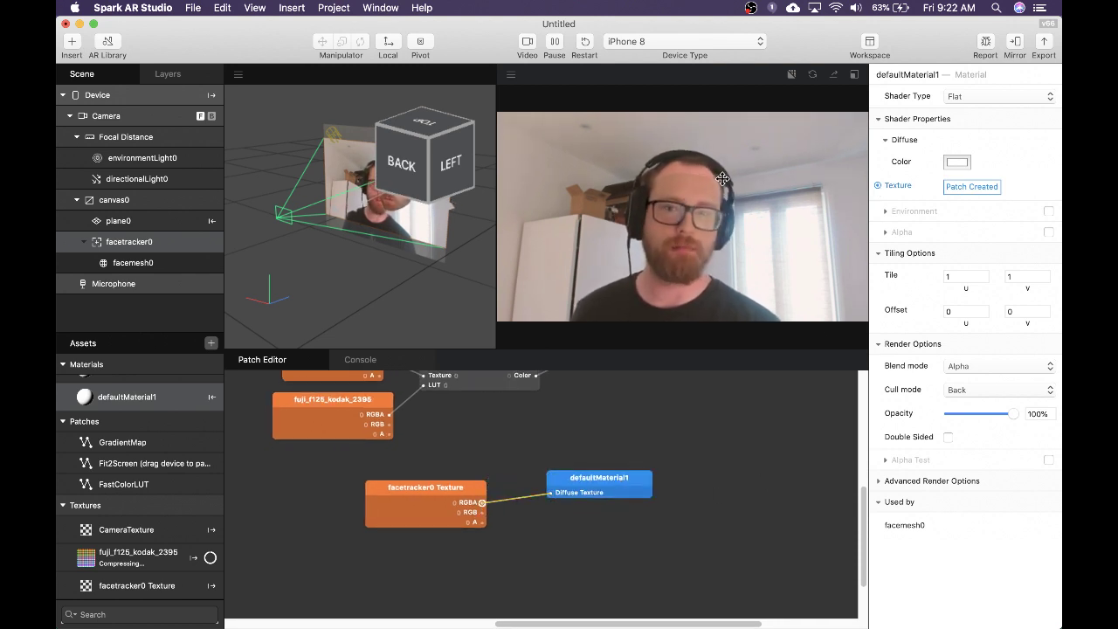
{"action": "left_click_drag", "start_coordinate": [603, 479], "coordinate": [680, 468]}
{"action": "scroll", "coordinate": [612, 436], "scroll_direction": "up", "scroll_amount": 3}
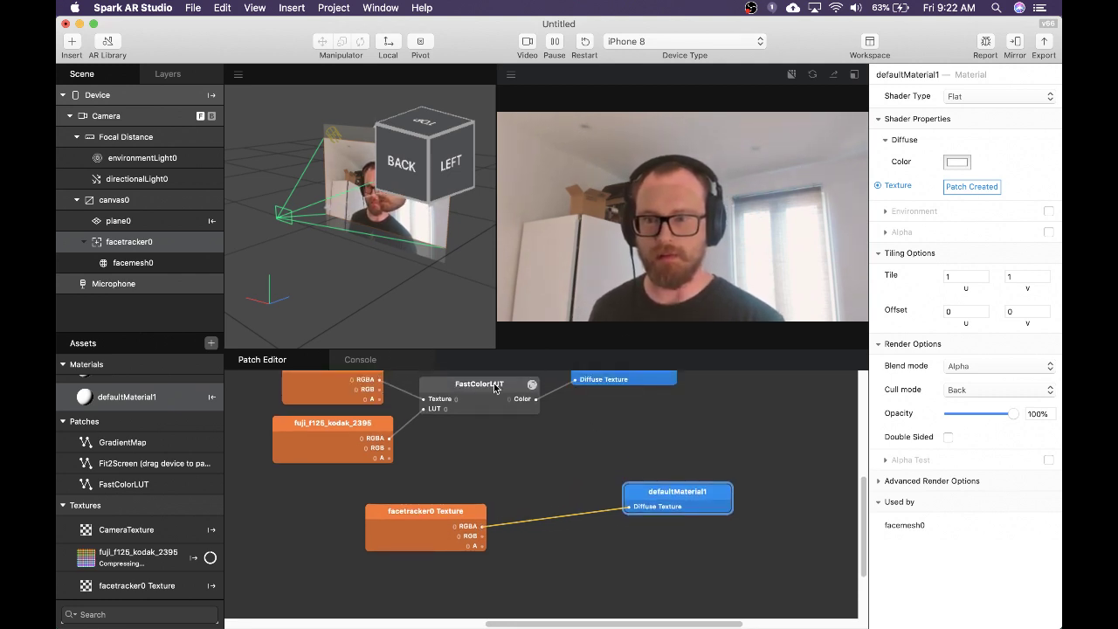
Duplicate FastColorLUT and route facetracker0 Texture through it into defaultMaterial1's Diffuse Texture.
{"action": "left_click", "coordinate": [494, 388]}
{"action": "key", "text": "super+d"}
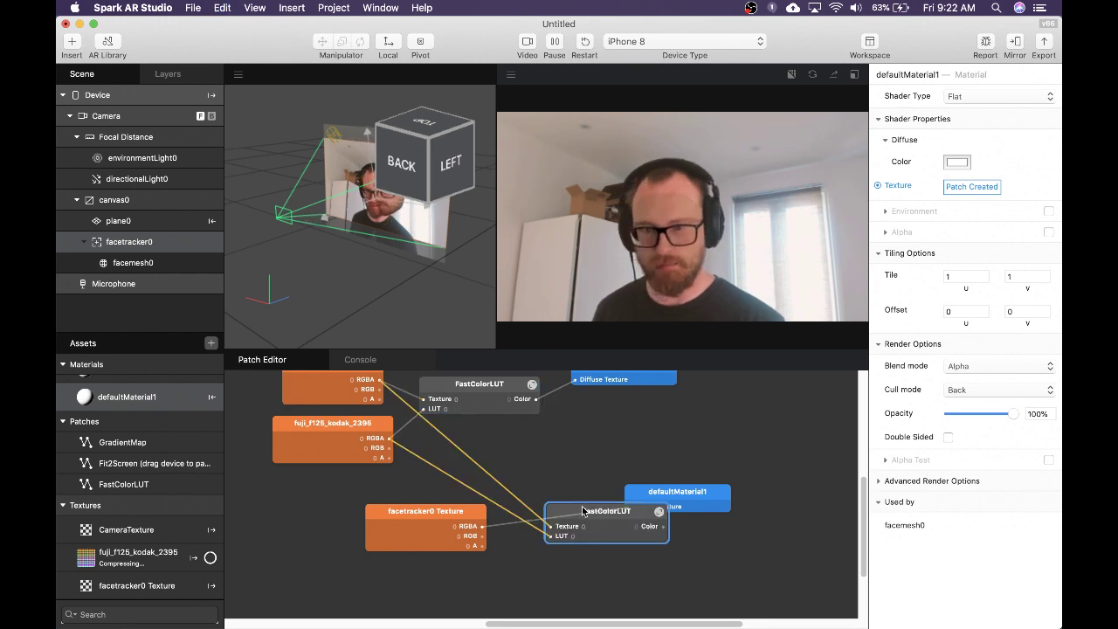
{"action": "left_click_drag", "start_coordinate": [583, 511], "coordinate": [534, 443]}
{"action": "left_click_drag", "start_coordinate": [481, 526], "coordinate": [504, 458]}
{"action": "left_click_drag", "start_coordinate": [614, 458], "coordinate": [630, 508]}
{"action": "left_click_drag", "start_coordinate": [544, 447], "coordinate": [550, 476]}
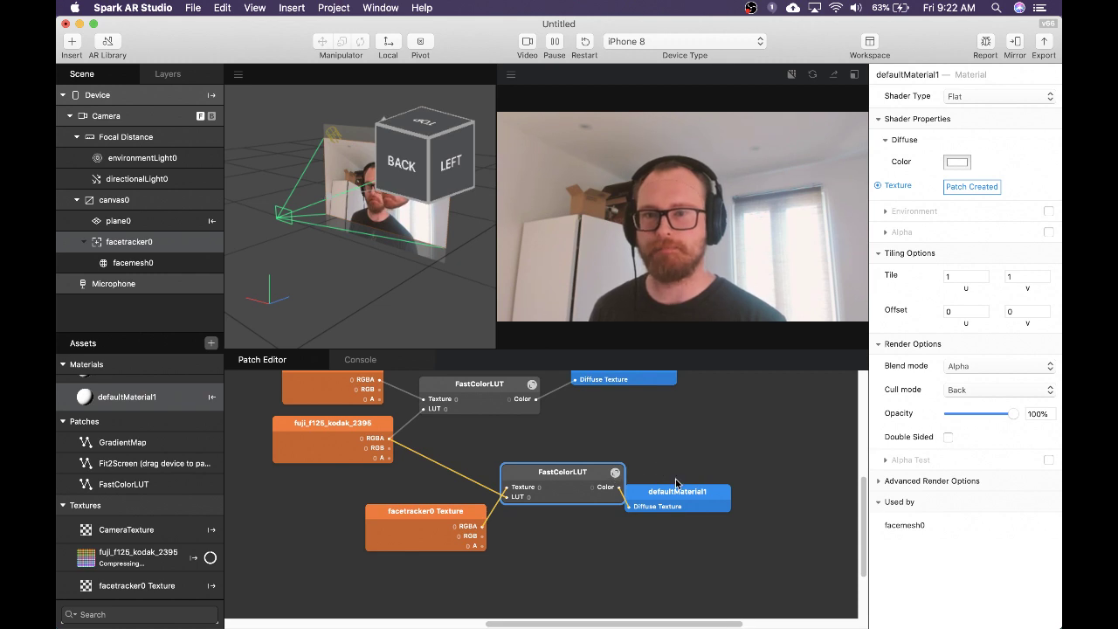
{"action": "left_click_drag", "start_coordinate": [676, 484], "coordinate": [720, 465]}
{"action": "left_click_drag", "start_coordinate": [553, 480], "coordinate": [565, 493]}
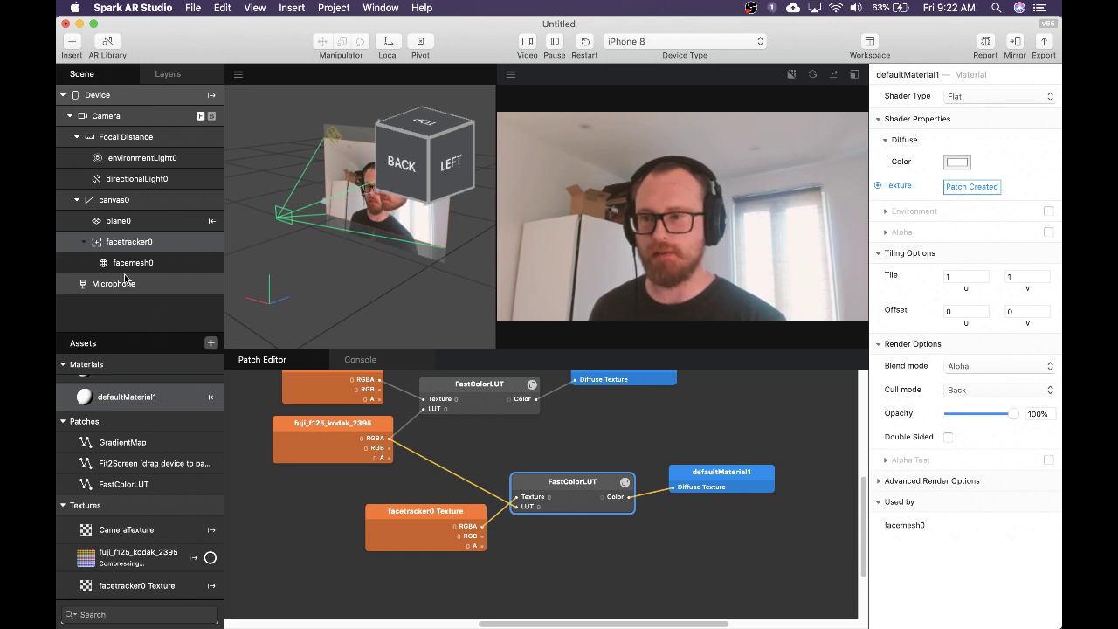
{"action": "right_click", "coordinate": [131, 246]}
{"action": "mouse_move", "coordinate": [158, 249]}
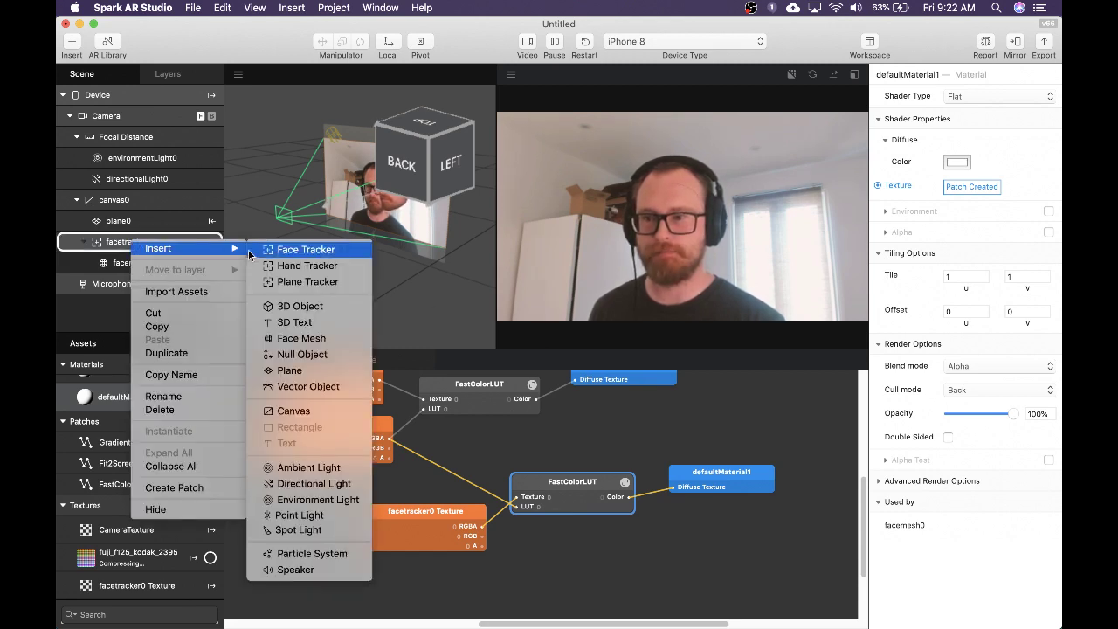
{"action": "key", "text": "Escape"}
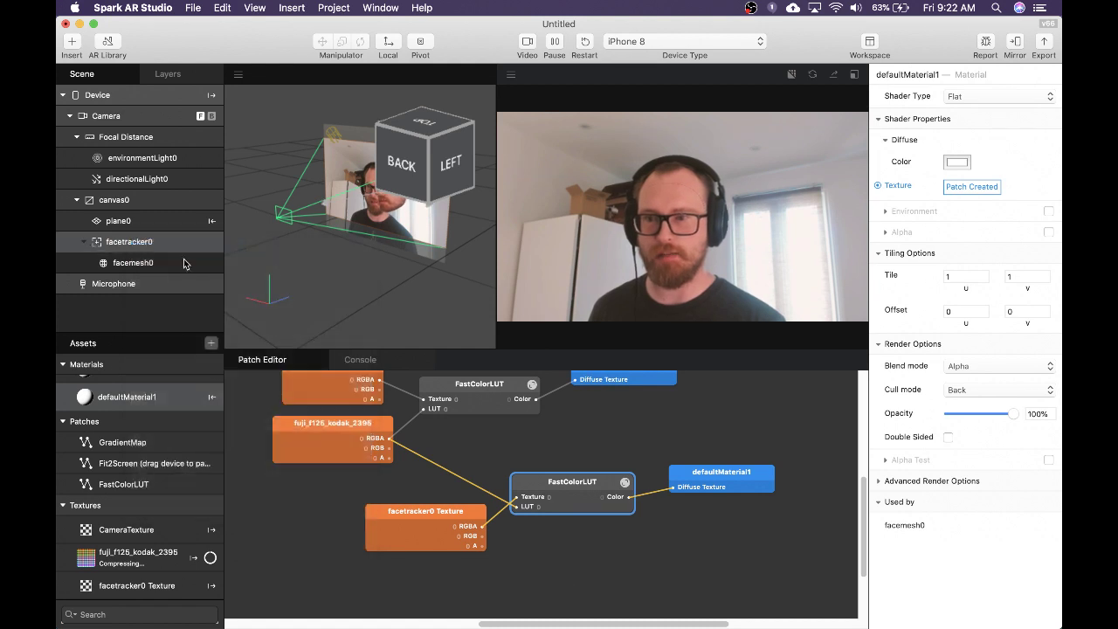
{"action": "left_click", "coordinate": [165, 248]}
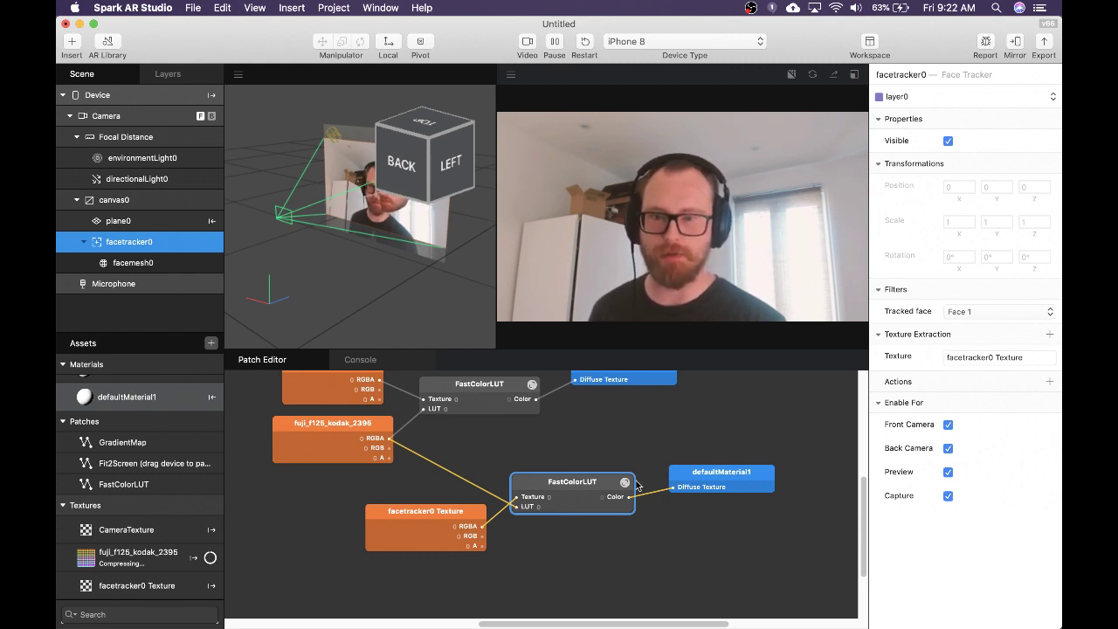
{"action": "left_click", "coordinate": [426, 522]}
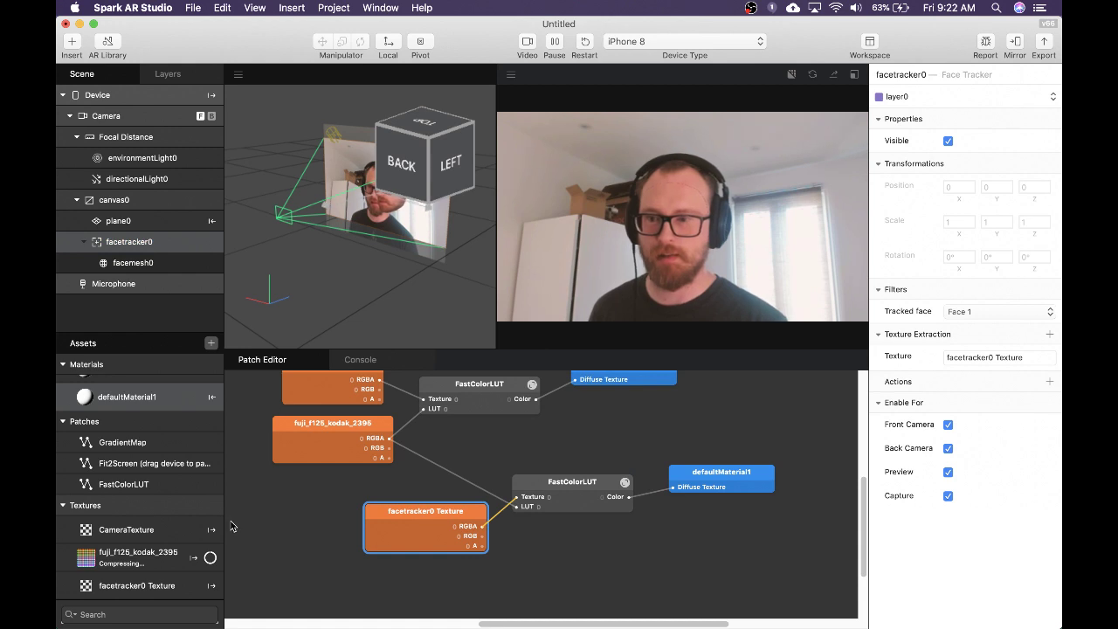
{"action": "left_click", "coordinate": [147, 594]}
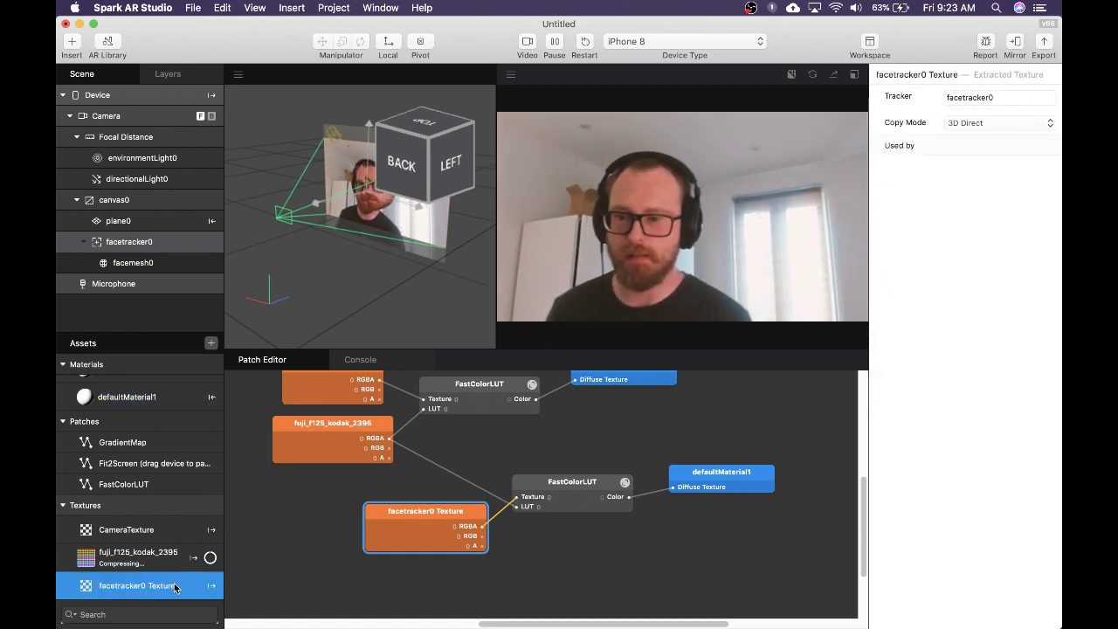
{"action": "left_click_drag", "start_coordinate": [430, 518], "coordinate": [410, 518]}
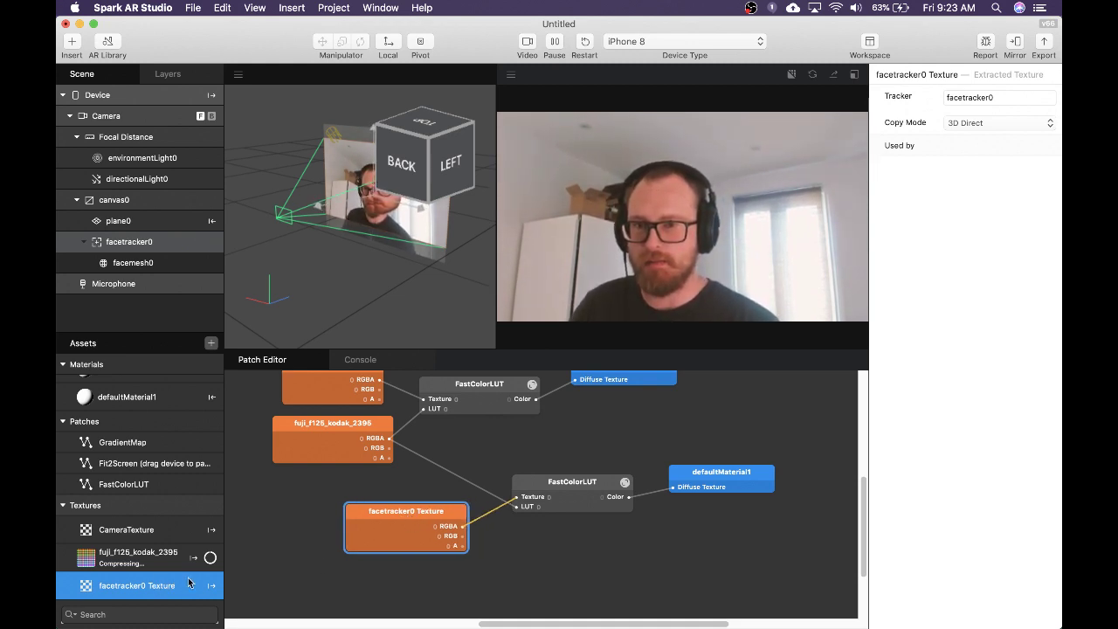
{"action": "left_click_drag", "start_coordinate": [417, 514], "coordinate": [382, 512]}
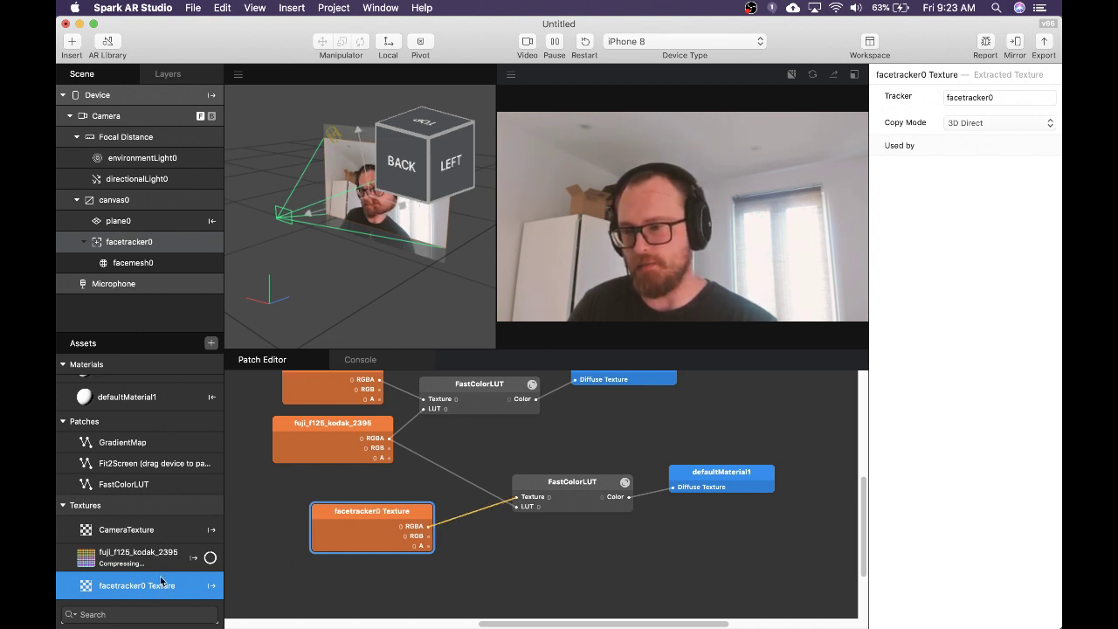
{"action": "left_click_drag", "start_coordinate": [385, 514], "coordinate": [408, 517]}
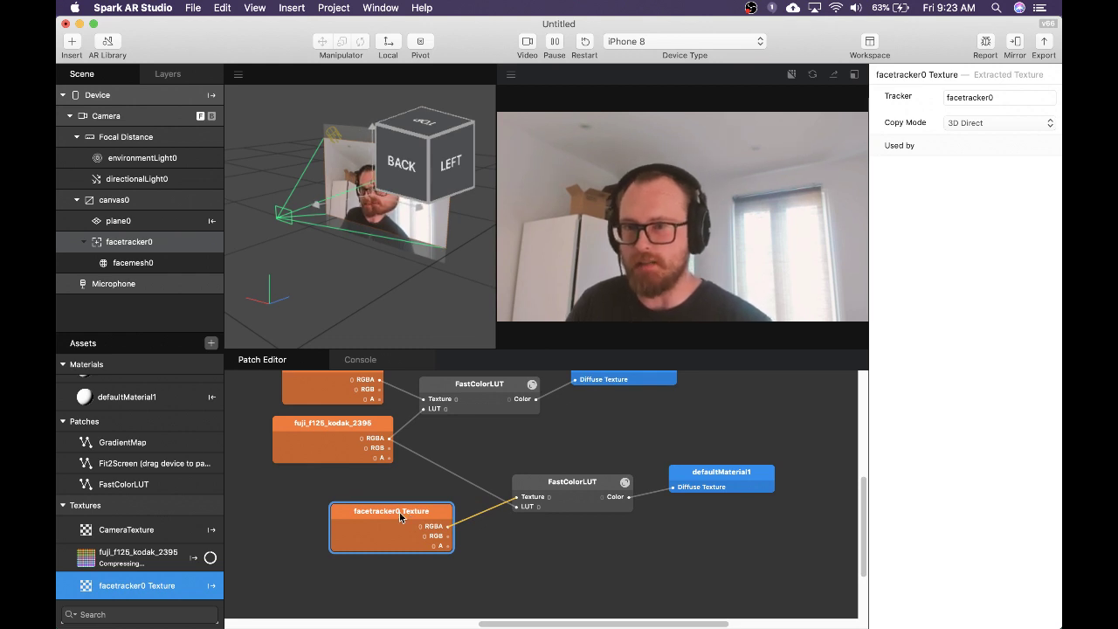
{"action": "left_click", "coordinate": [613, 547]}
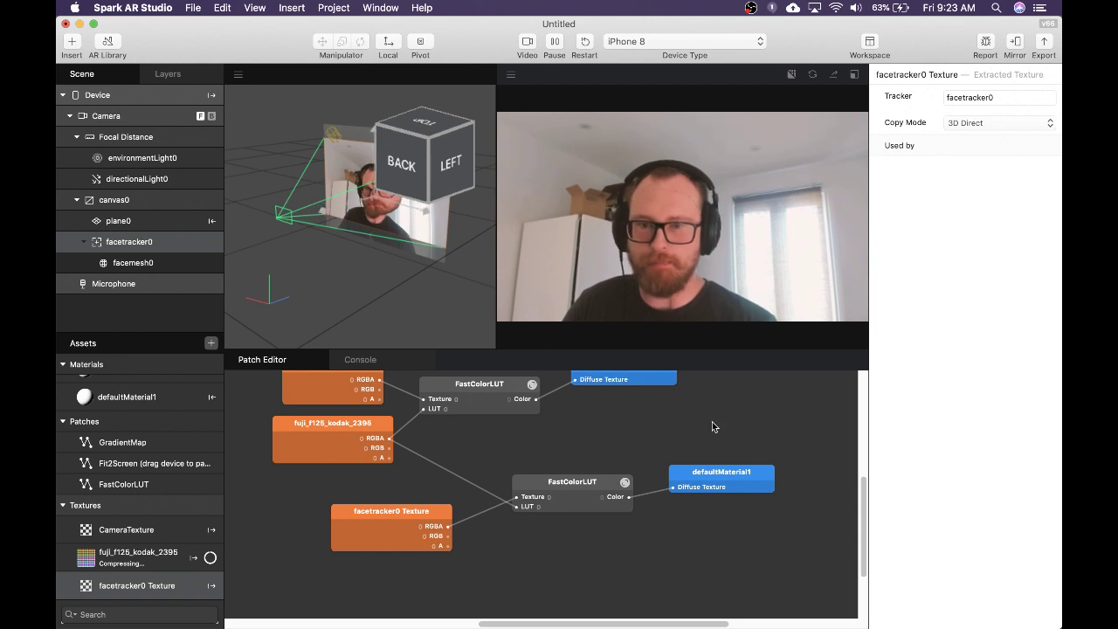
{"action": "left_click", "coordinate": [150, 591]}
{"action": "left_click_drag", "start_coordinate": [413, 517], "coordinate": [431, 504]}
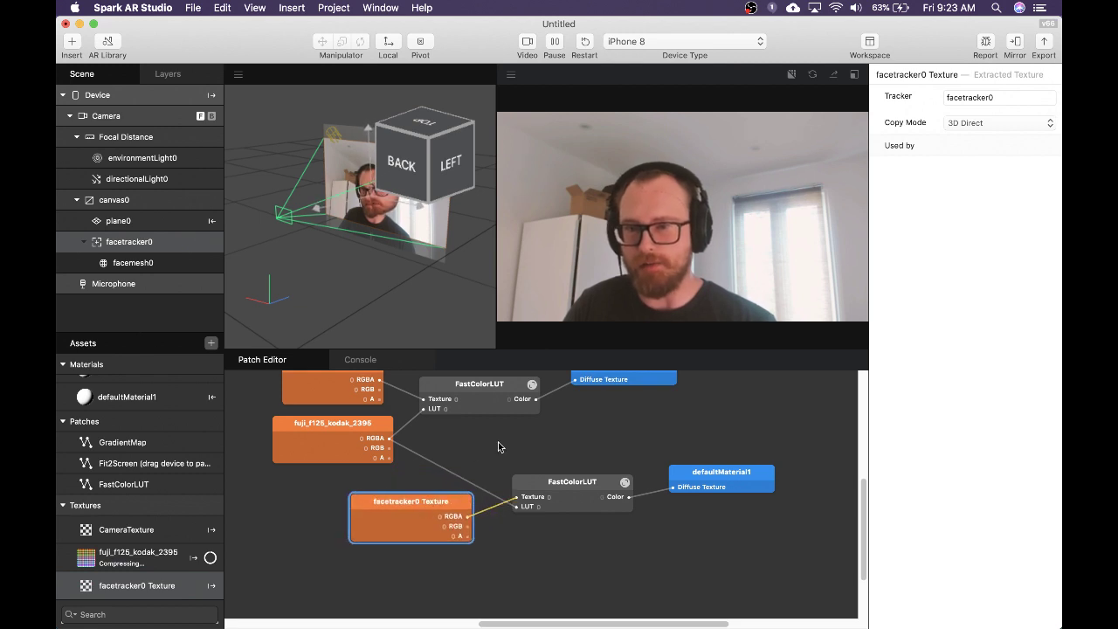
{"action": "scroll", "coordinate": [498, 442], "scroll_direction": "up", "scroll_amount": 1}
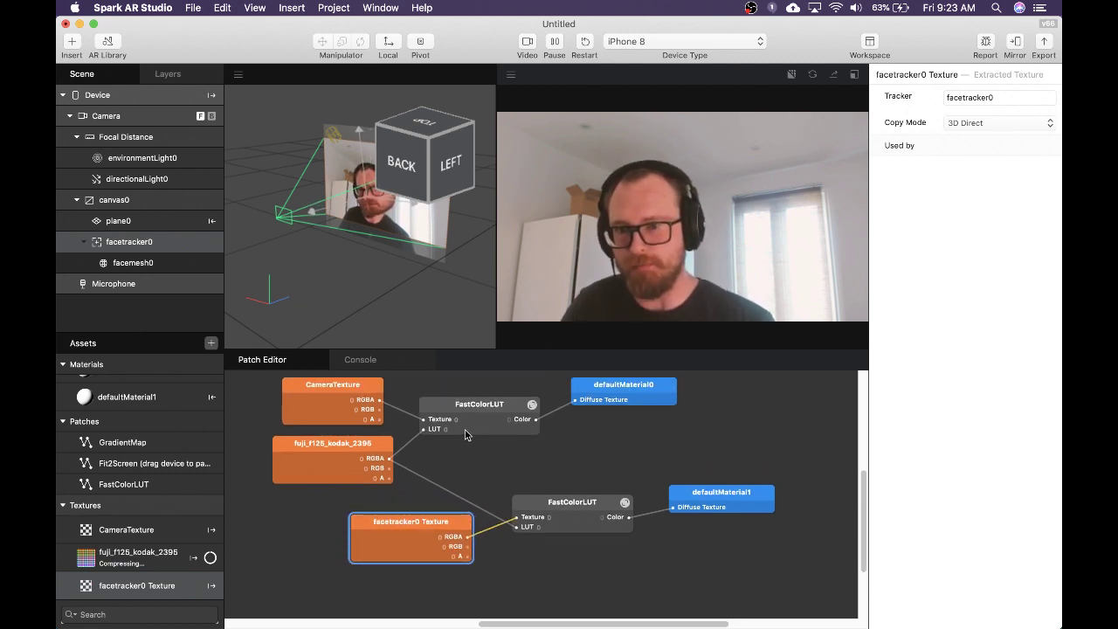
Reposition the lower FastColorLUT patch up-left and the fuji_f125_kodak_2395 patch left and down.
{"action": "left_click", "coordinate": [553, 461]}
{"action": "scroll", "coordinate": [495, 464], "scroll_direction": "up", "scroll_amount": 1}
{"action": "scroll", "coordinate": [495, 465], "scroll_direction": "up", "scroll_amount": 1}
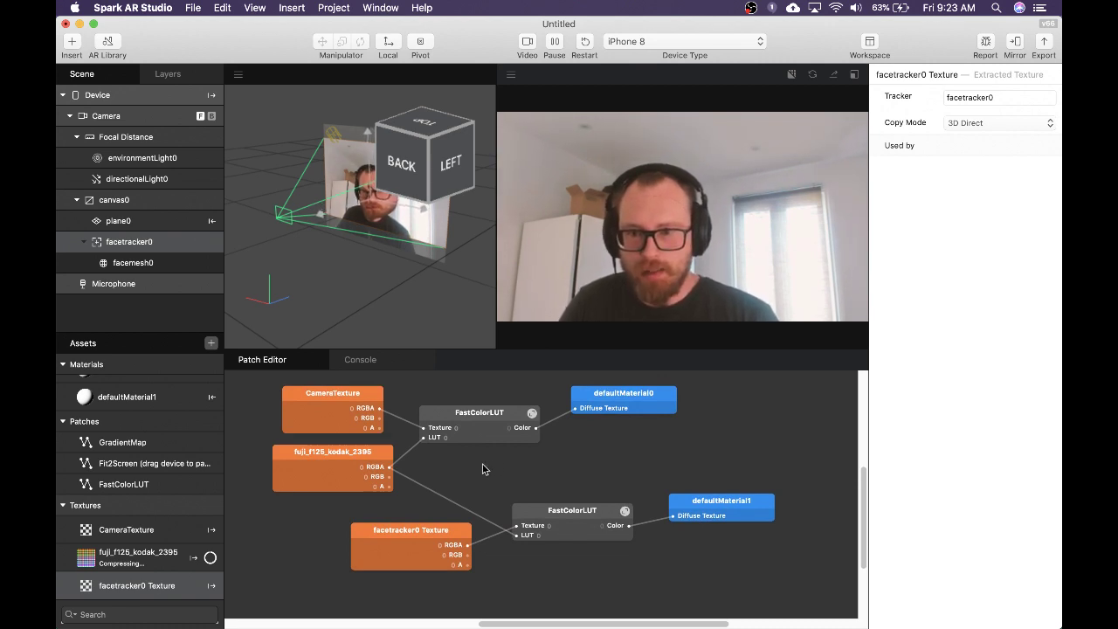
{"action": "left_click_drag", "start_coordinate": [591, 520], "coordinate": [584, 487]}
{"action": "left_click", "coordinate": [637, 460]}
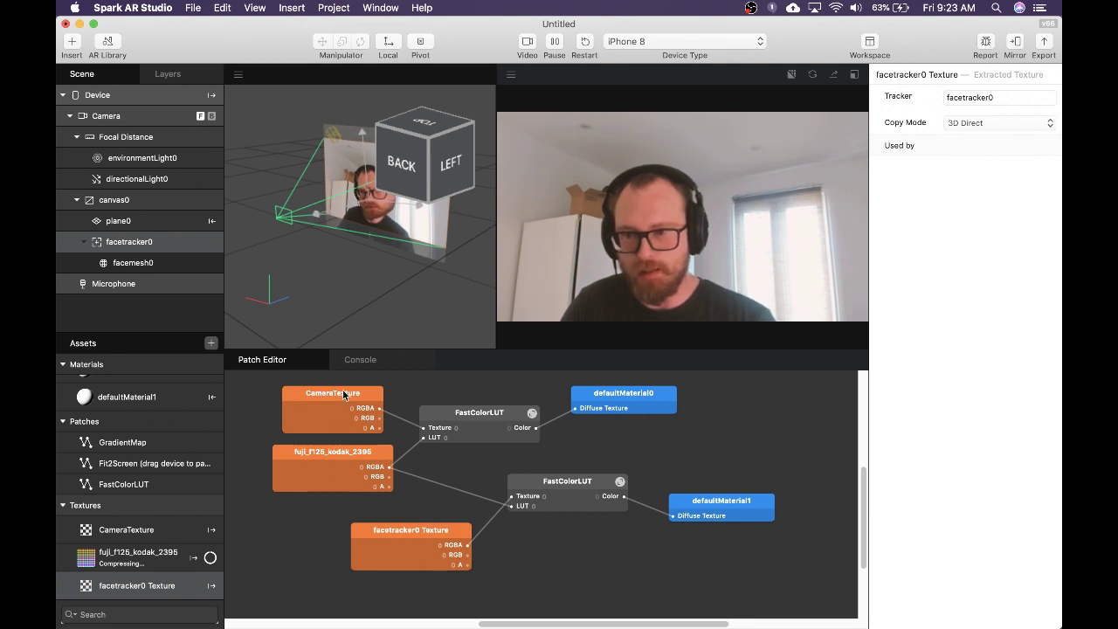
{"action": "left_click_drag", "start_coordinate": [343, 450], "coordinate": [318, 458]}
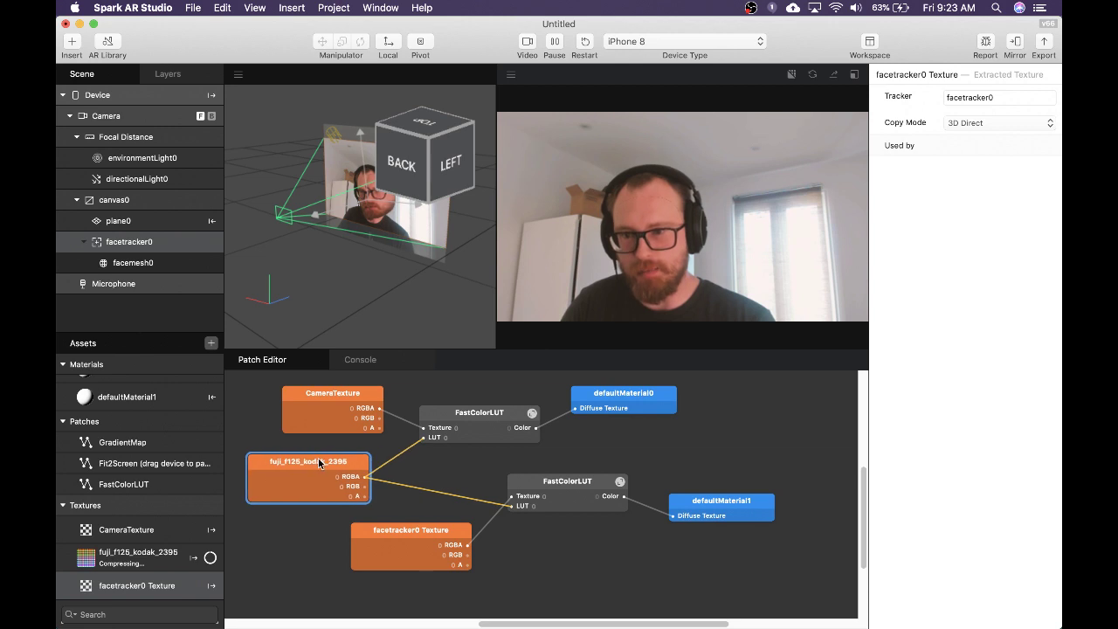
{"action": "left_click", "coordinate": [392, 503]}
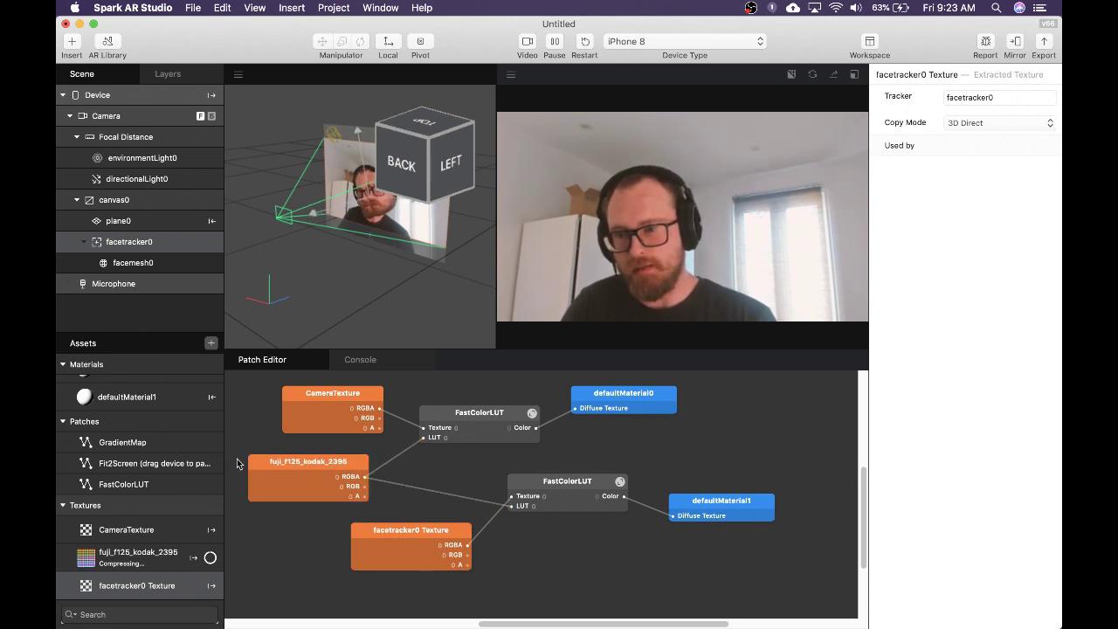
{"action": "left_click", "coordinate": [266, 477]}
Delete the five LUT patches and defaultMaterial1, then drag a CameraTexture patch in from Assets.
{"action": "left_click_drag", "start_coordinate": [251, 382], "coordinate": [551, 572]}
{"action": "key", "text": "BackSpace"}
{"action": "left_click", "coordinate": [706, 516]}
{"action": "key", "text": "BackSpace"}
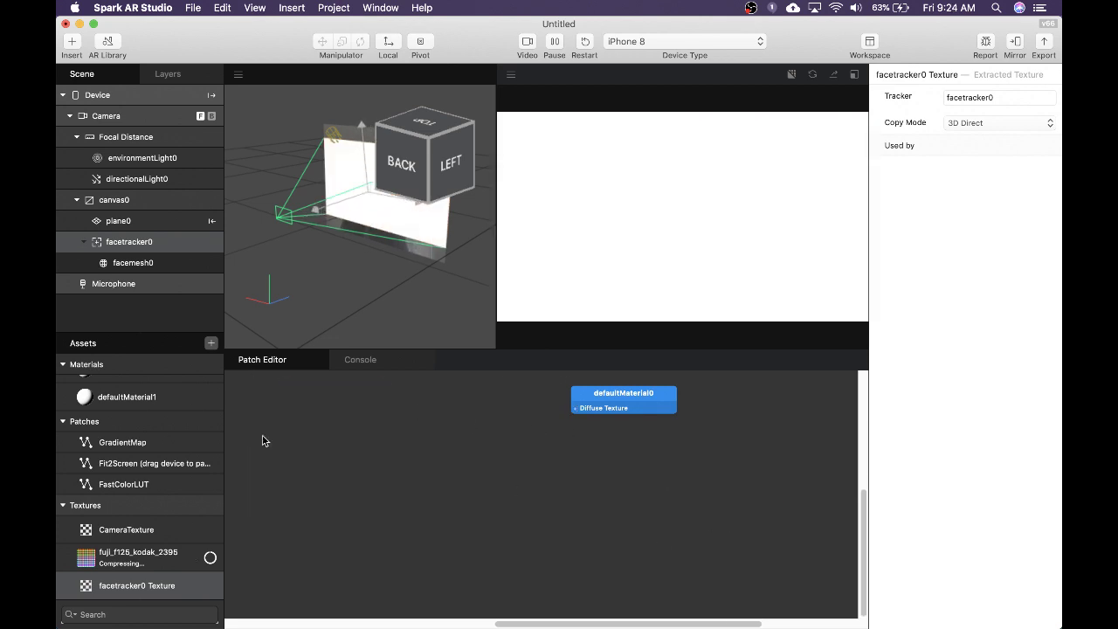
{"action": "left_click_drag", "start_coordinate": [143, 530], "coordinate": [353, 391]}
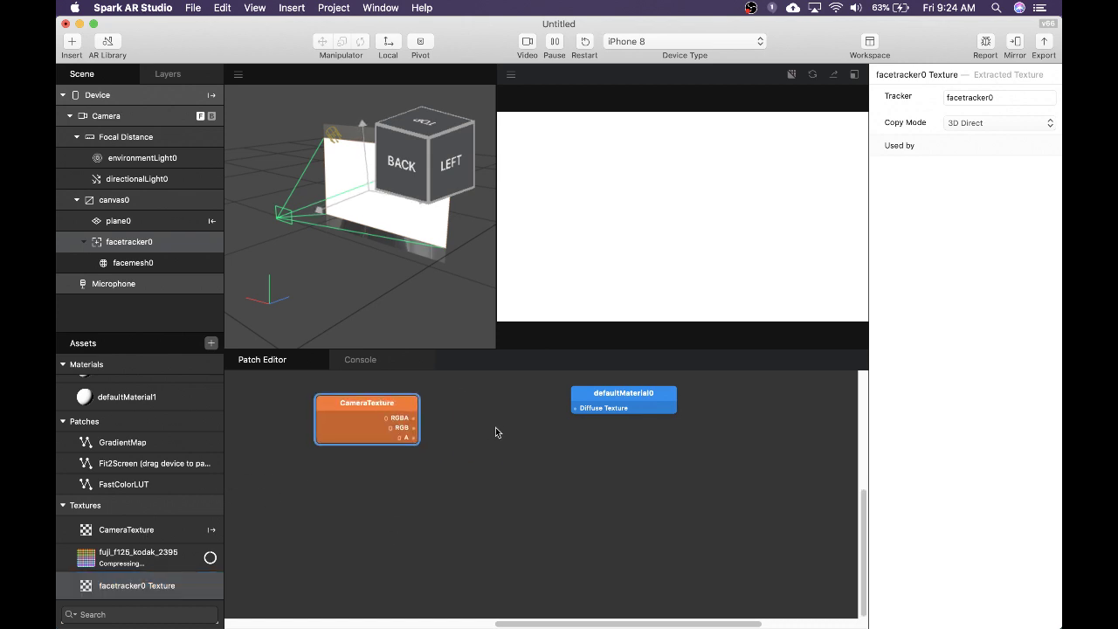
Bring Chrome forward on the positlabs/spark-color-adjust GitHub repository page.
{"action": "left_click_drag", "start_coordinate": [495, 31], "coordinate": [497, 96]}
{"action": "left_click", "coordinate": [483, 35]}
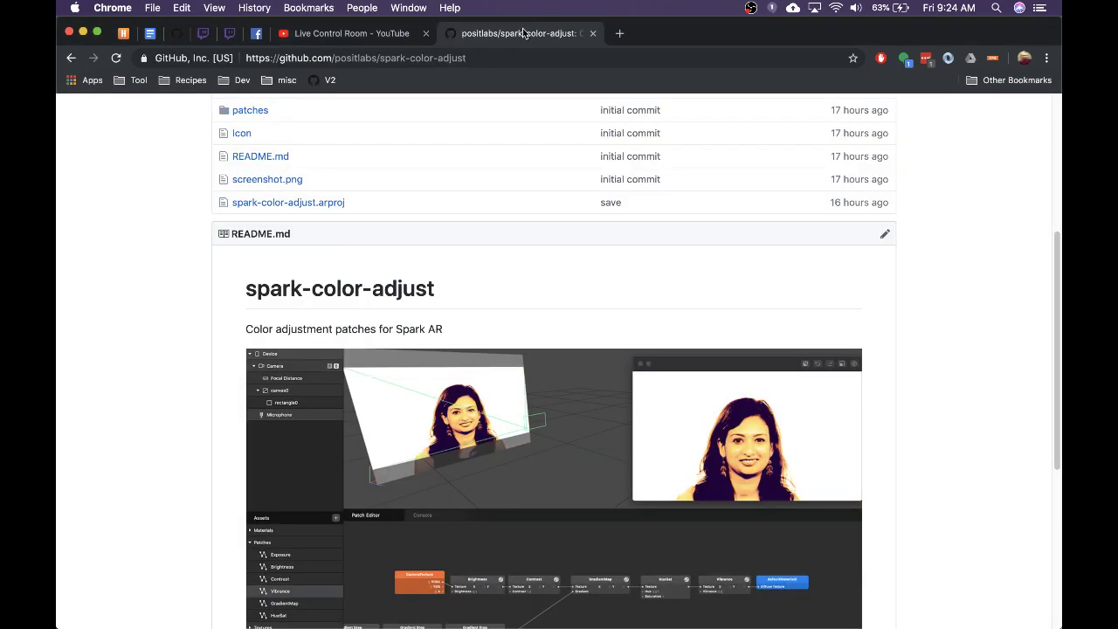
{"action": "scroll", "coordinate": [437, 484], "scroll_direction": "down", "scroll_amount": 2}
{"action": "scroll", "coordinate": [429, 453], "scroll_direction": "up", "scroll_amount": 5}
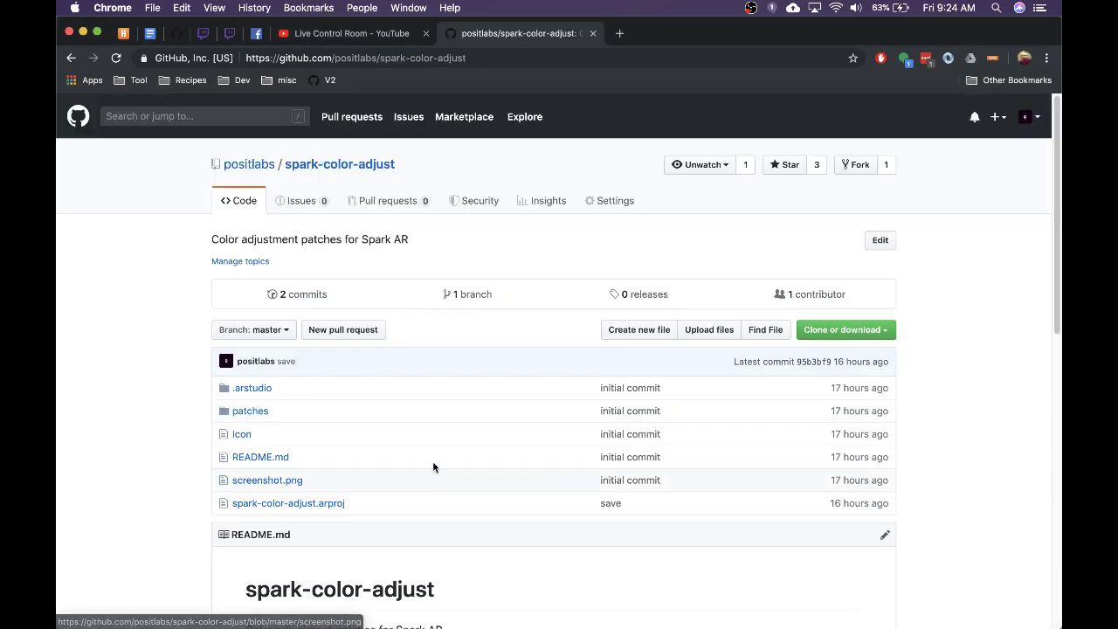
{"action": "left_click_drag", "start_coordinate": [404, 165], "coordinate": [284, 161]}
{"action": "left_click", "coordinate": [158, 226]}
Highlight the README patch list: Exposure, Brightness, HueSat, Vibrance and GradientMap.
{"action": "scroll", "coordinate": [199, 398], "scroll_direction": "down", "scroll_amount": 10}
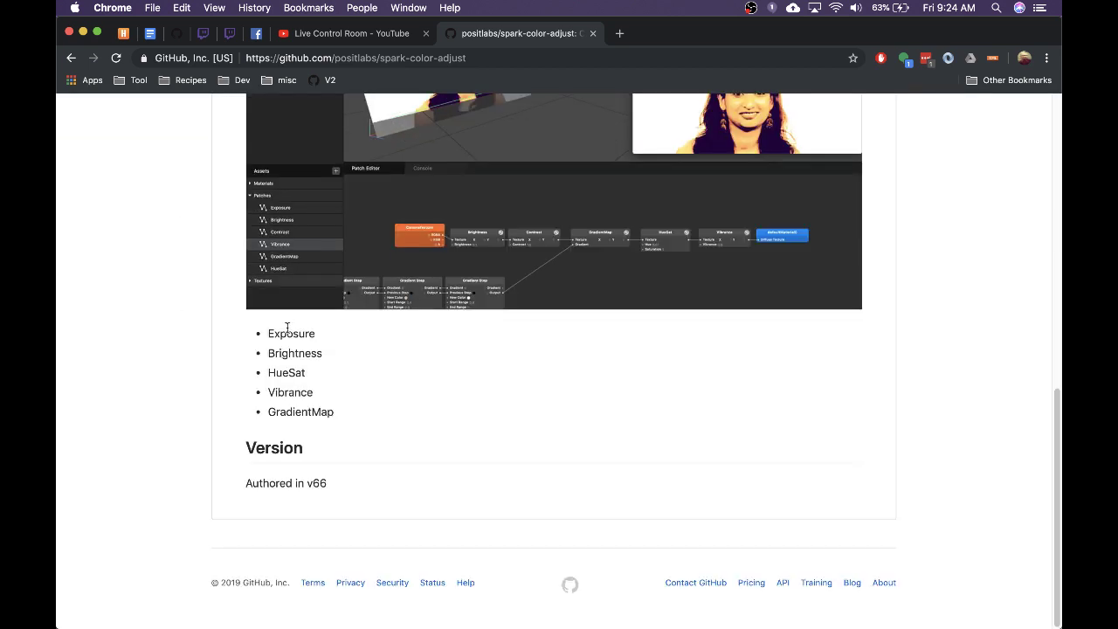
{"action": "left_click_drag", "start_coordinate": [266, 334], "coordinate": [321, 356]}
{"action": "left_click", "coordinate": [322, 356]}
{"action": "double_click", "coordinate": [301, 376]}
{"action": "double_click", "coordinate": [303, 391]}
{"action": "double_click", "coordinate": [309, 414]}
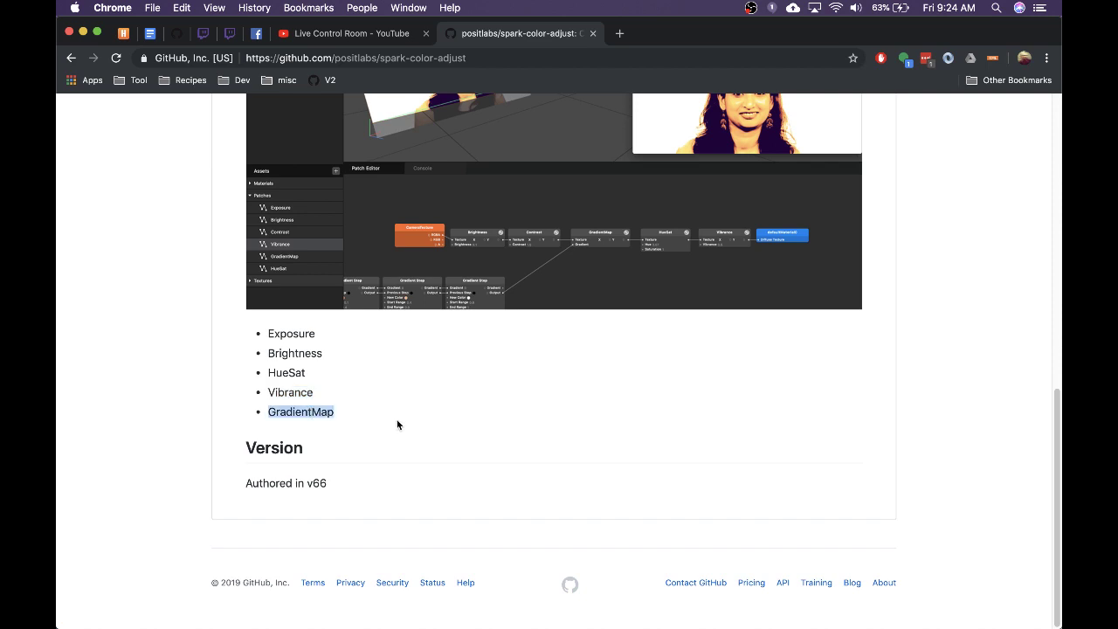
{"action": "left_click", "coordinate": [301, 417]}
{"action": "double_click", "coordinate": [297, 417]}
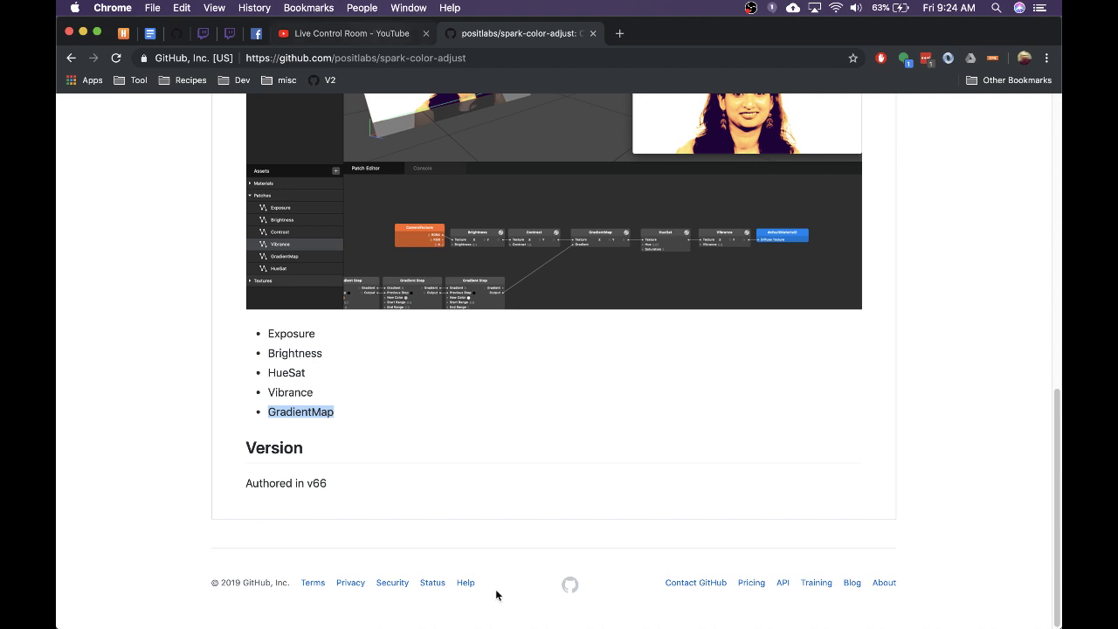
Back in a maximised Spark AR, drag the GradientMap asset into the graph and search patches for 'gradient'.
{"action": "mouse_move", "coordinate": [561, 603]}
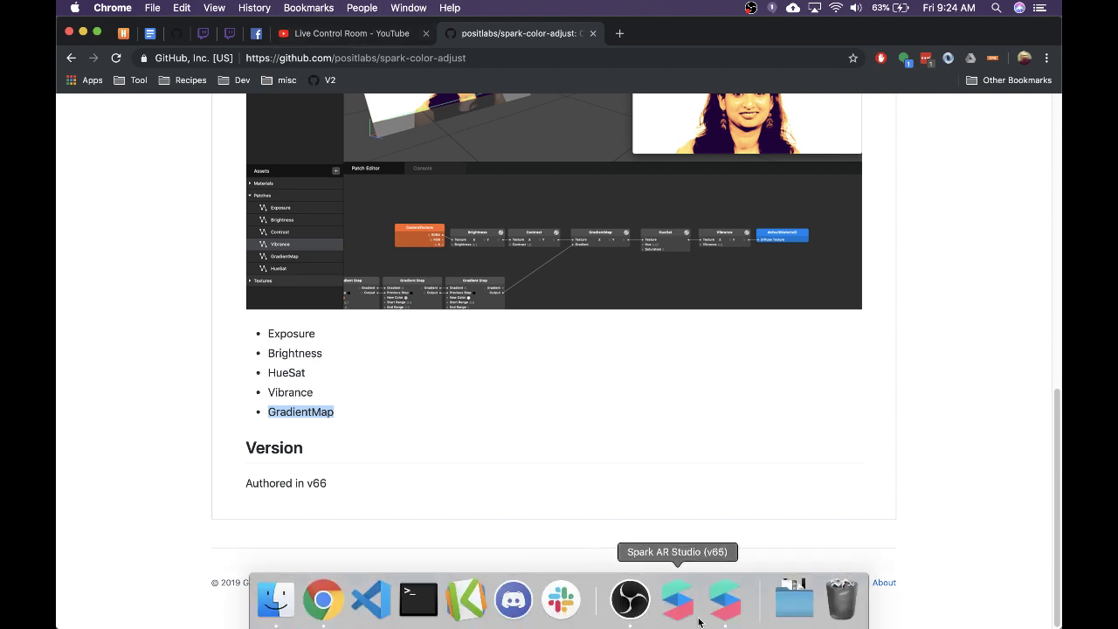
{"action": "left_click", "coordinate": [726, 601]}
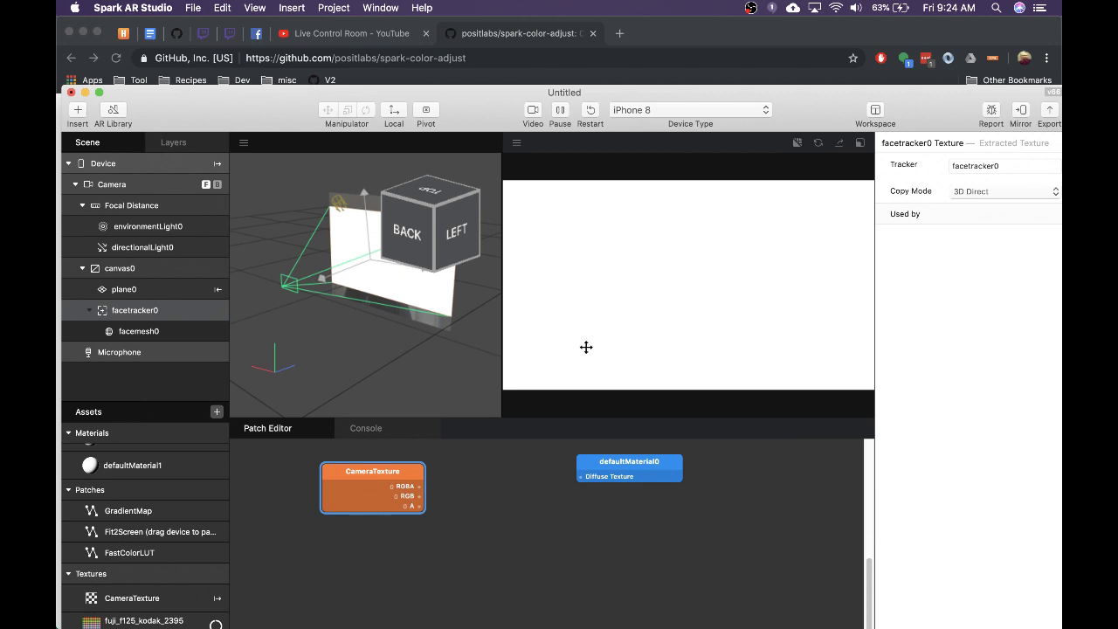
{"action": "double_click", "coordinate": [569, 92]}
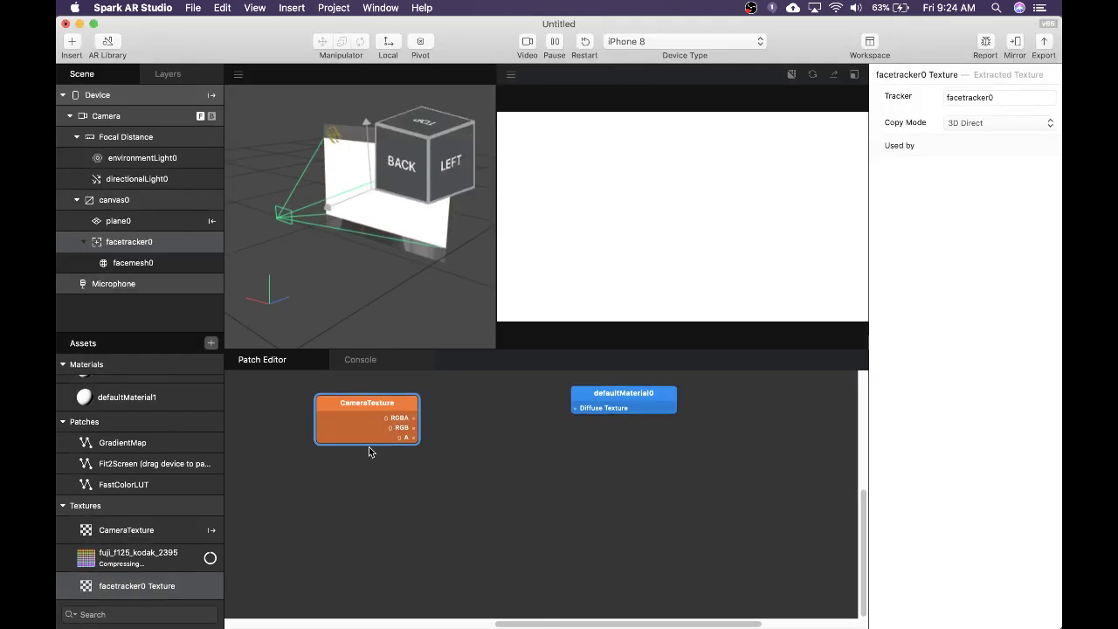
{"action": "left_click", "coordinate": [121, 486]}
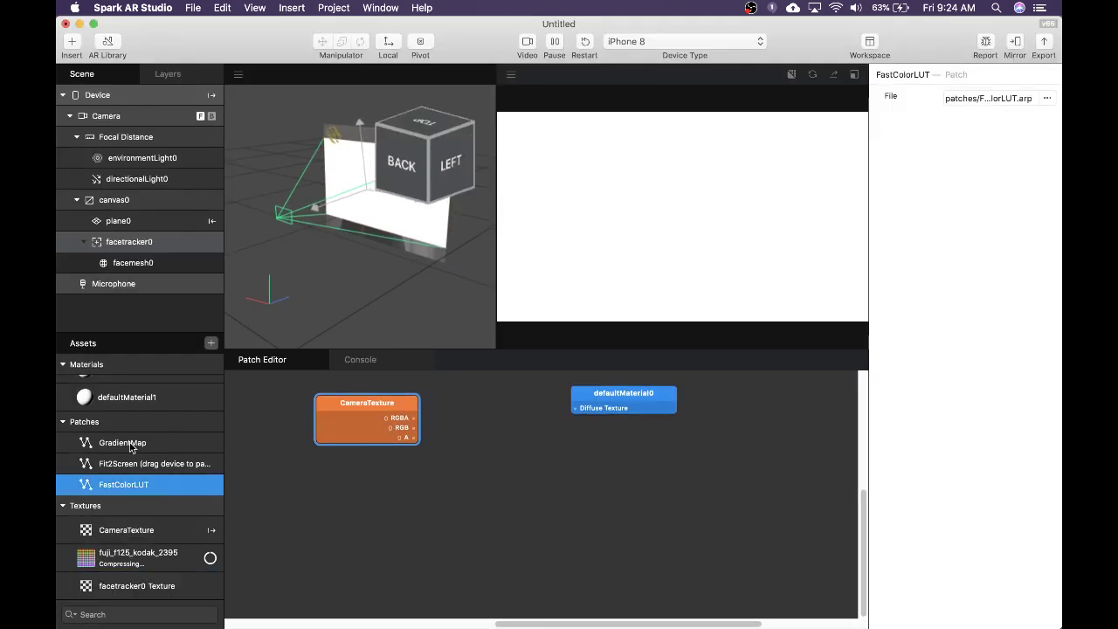
{"action": "left_click", "coordinate": [149, 442]}
{"action": "left_click_drag", "start_coordinate": [150, 442], "coordinate": [495, 471]}
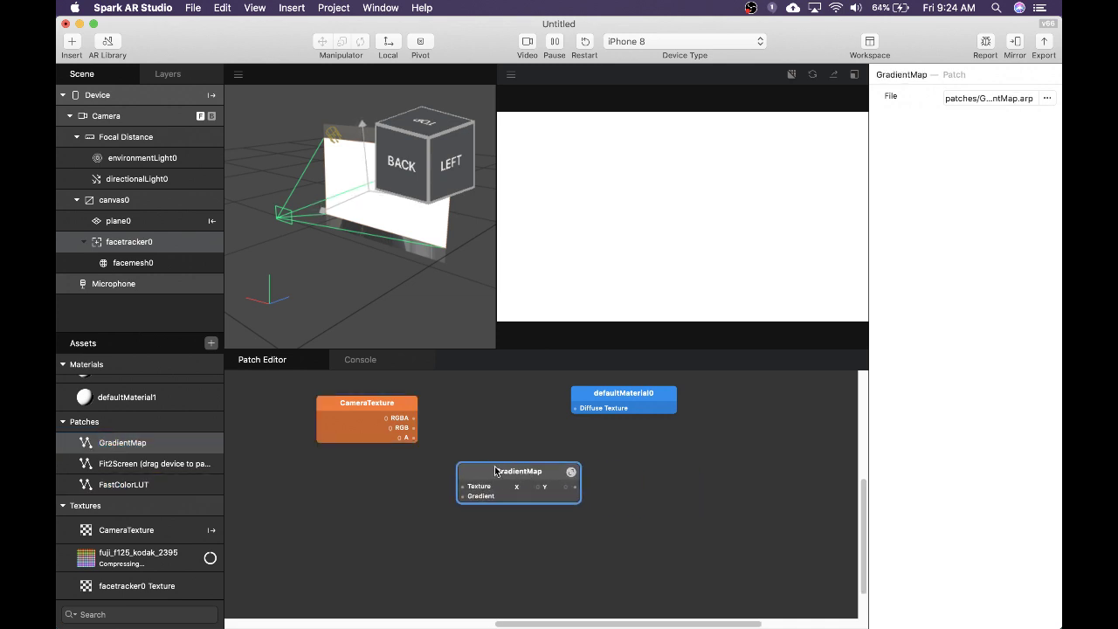
{"action": "double_click", "coordinate": [300, 506]}
{"action": "type", "text": "gradient"}
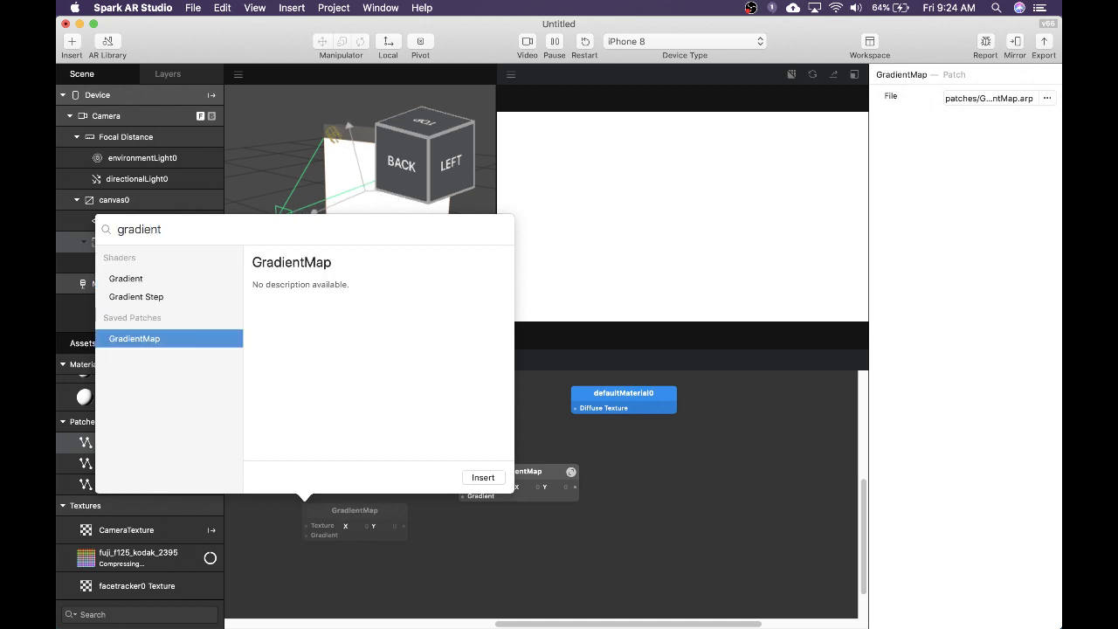
Insert a Gradient patch and a Gradient Step wired from its output, left of GradientMap.
{"action": "key", "text": "Up"}
{"action": "key", "text": "Up"}
{"action": "key", "text": "Return"}
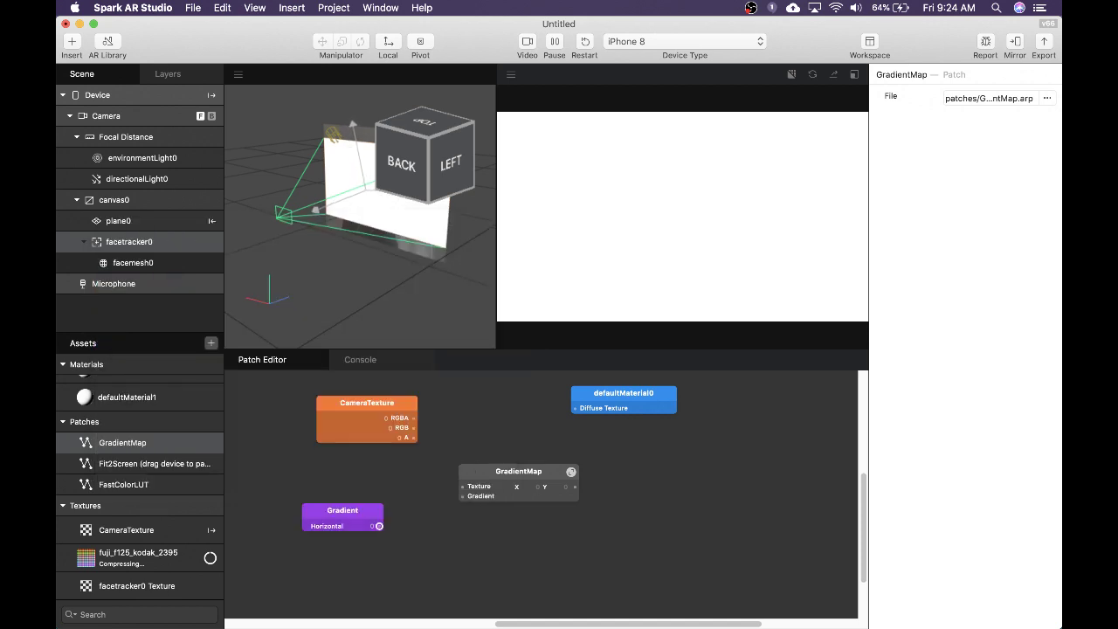
{"action": "left_click_drag", "start_coordinate": [359, 522], "coordinate": [291, 503]}
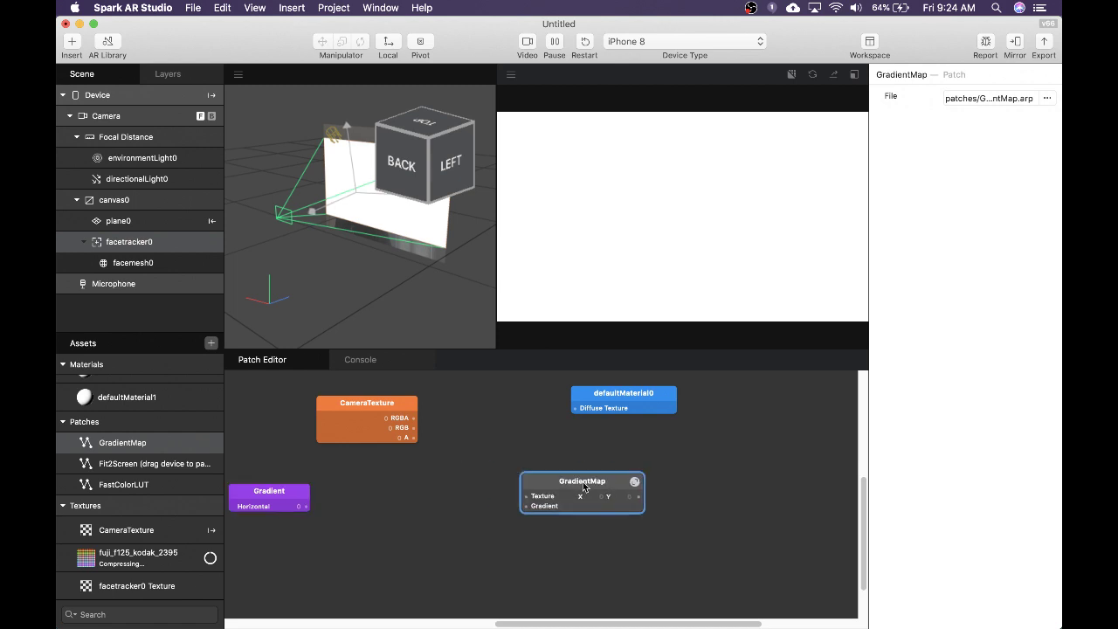
{"action": "left_click_drag", "start_coordinate": [519, 476], "coordinate": [582, 486]}
{"action": "left_click_drag", "start_coordinate": [306, 506], "coordinate": [370, 544]}
{"action": "type", "text": "grad"}
{"action": "key", "text": "Down"}
{"action": "key", "text": "Down"}
{"action": "key", "text": "Return"}
{"action": "left_click_drag", "start_coordinate": [422, 518], "coordinate": [373, 488]}
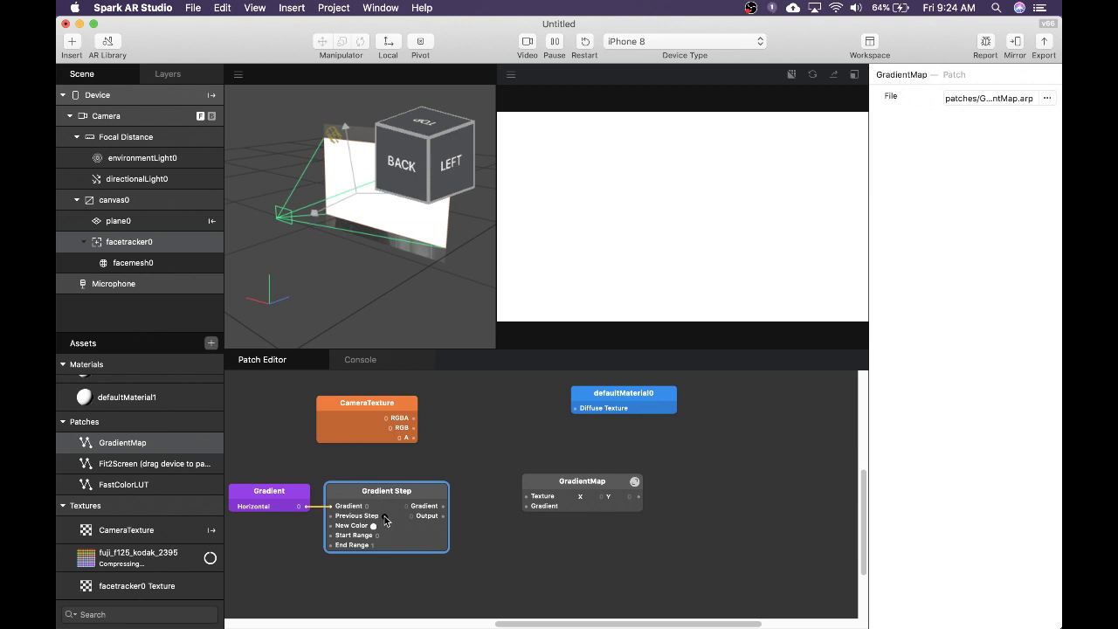
Set the Gradient Step's Previous Step colour to red and its New Color to green.
{"action": "left_click", "coordinate": [374, 525]}
{"action": "left_click_drag", "start_coordinate": [444, 420], "coordinate": [508, 414]}
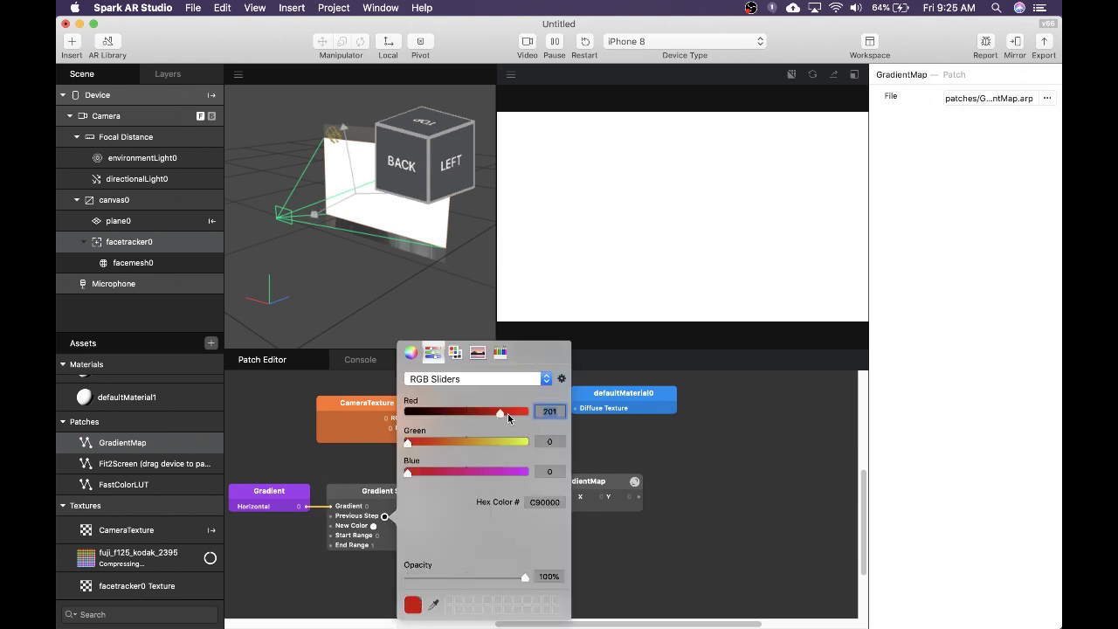
{"action": "left_click", "coordinate": [374, 527]}
{"action": "left_click", "coordinate": [438, 440]}
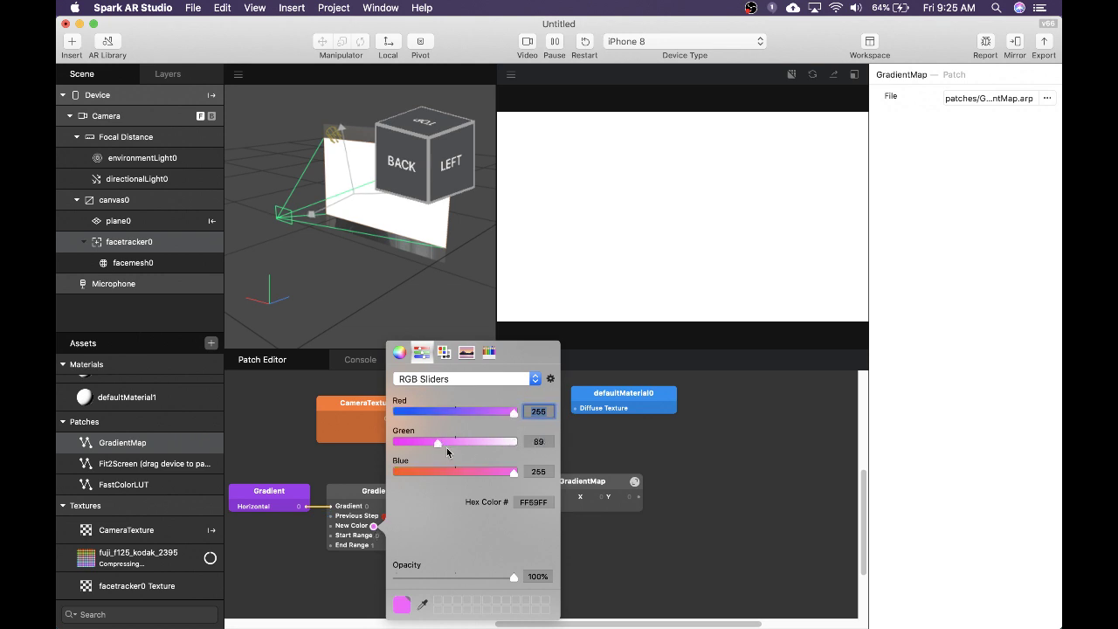
{"action": "left_click", "coordinate": [428, 473]}
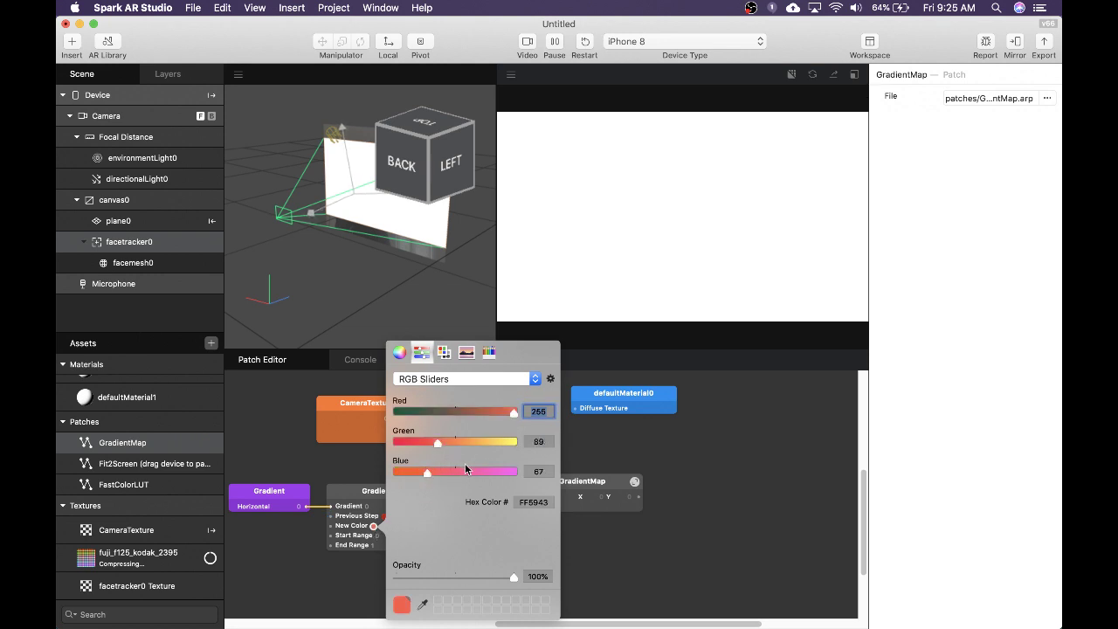
{"action": "left_click", "coordinate": [407, 412]}
{"action": "left_click", "coordinate": [496, 443]}
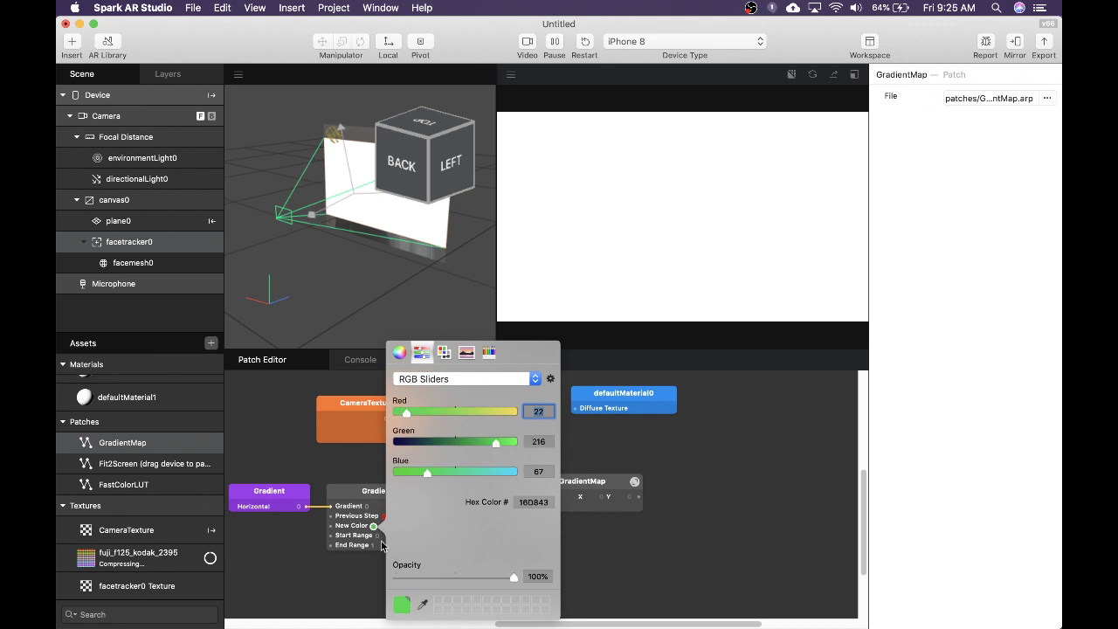
{"action": "left_click", "coordinate": [346, 578]}
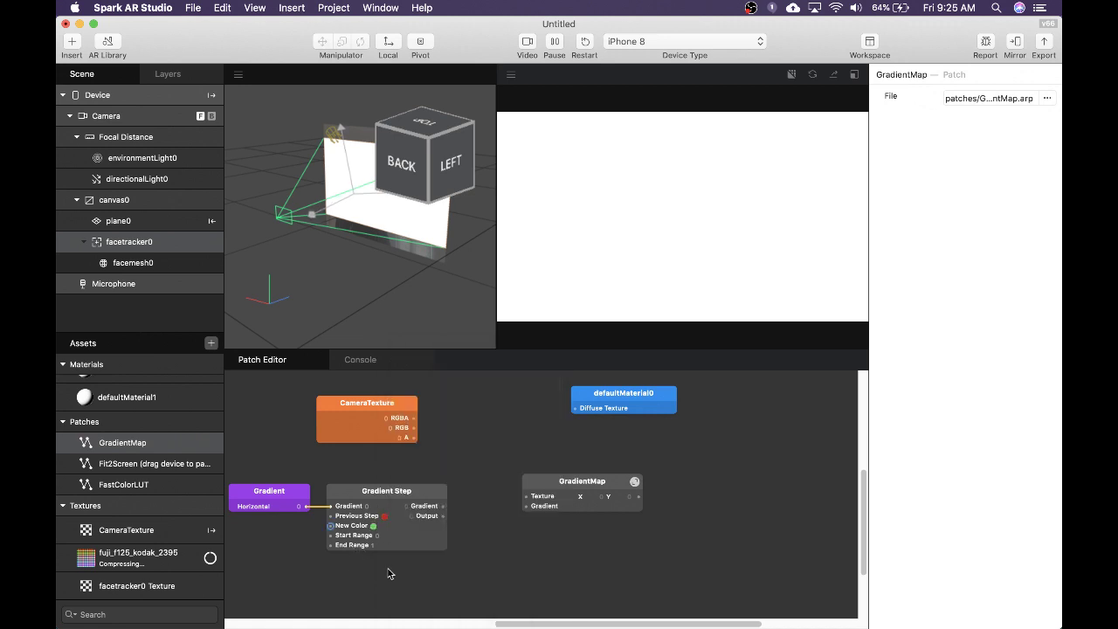
Move GradientMap further right and copy the Gradient Step patch.
{"action": "left_click", "coordinate": [557, 483]}
{"action": "left_click_drag", "start_coordinate": [558, 482], "coordinate": [617, 472]}
{"action": "left_click", "coordinate": [407, 493]}
{"action": "key", "text": "super+c"}
Paste a second Gradient Step, fed by the first step's Output into its Previous Step.
{"action": "key", "text": "super+v"}
{"action": "left_click_drag", "start_coordinate": [577, 517], "coordinate": [461, 510]}
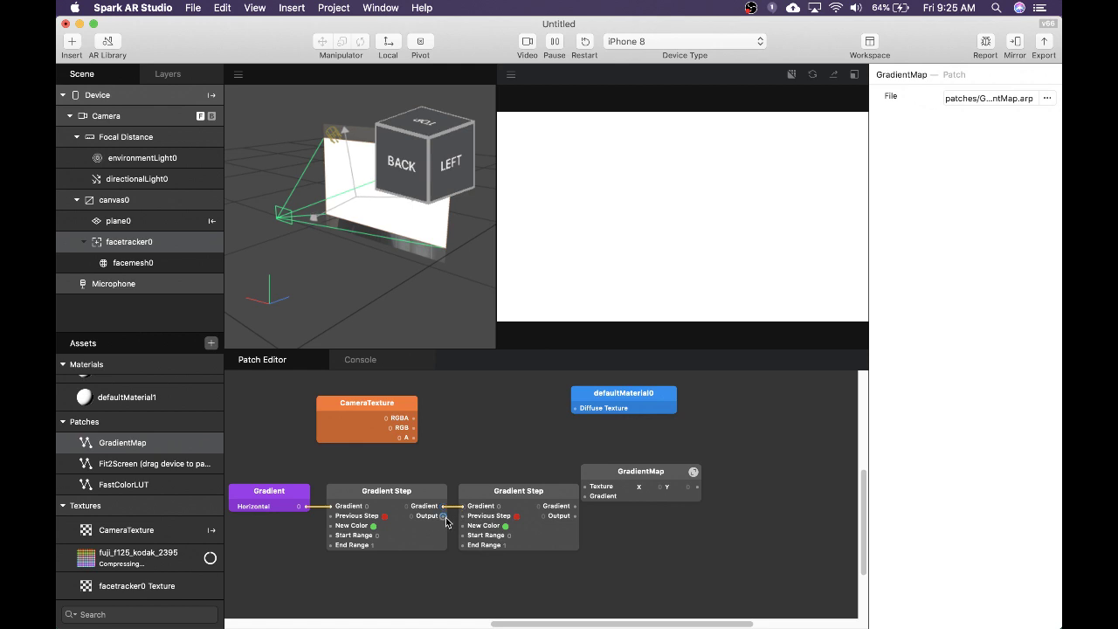
{"action": "left_click_drag", "start_coordinate": [444, 516], "coordinate": [462, 516]}
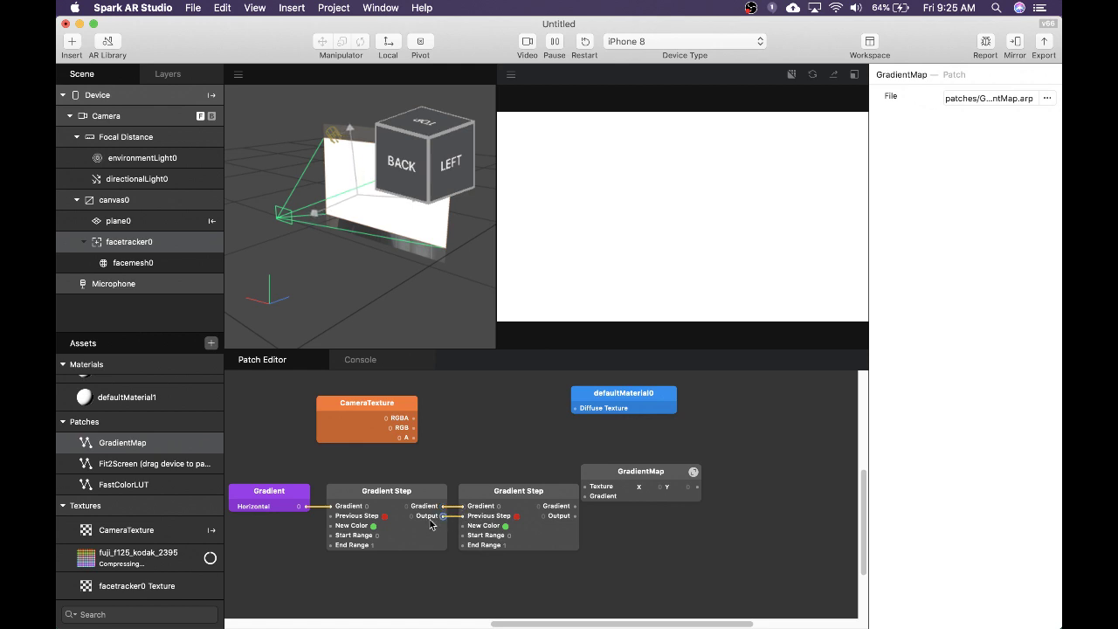
Set the second step's New Color to purple (R 100, G 64, B 139) and shift GradientMap up-right.
{"action": "left_click", "coordinate": [505, 526]}
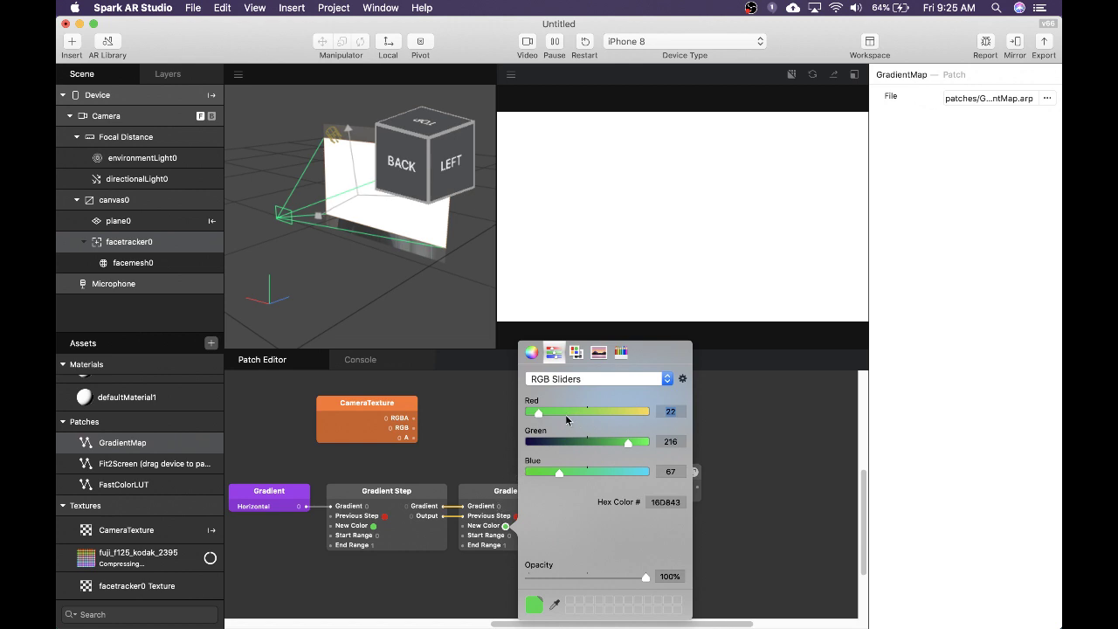
{"action": "left_click_drag", "start_coordinate": [566, 417], "coordinate": [633, 409]}
{"action": "left_click", "coordinate": [558, 442]}
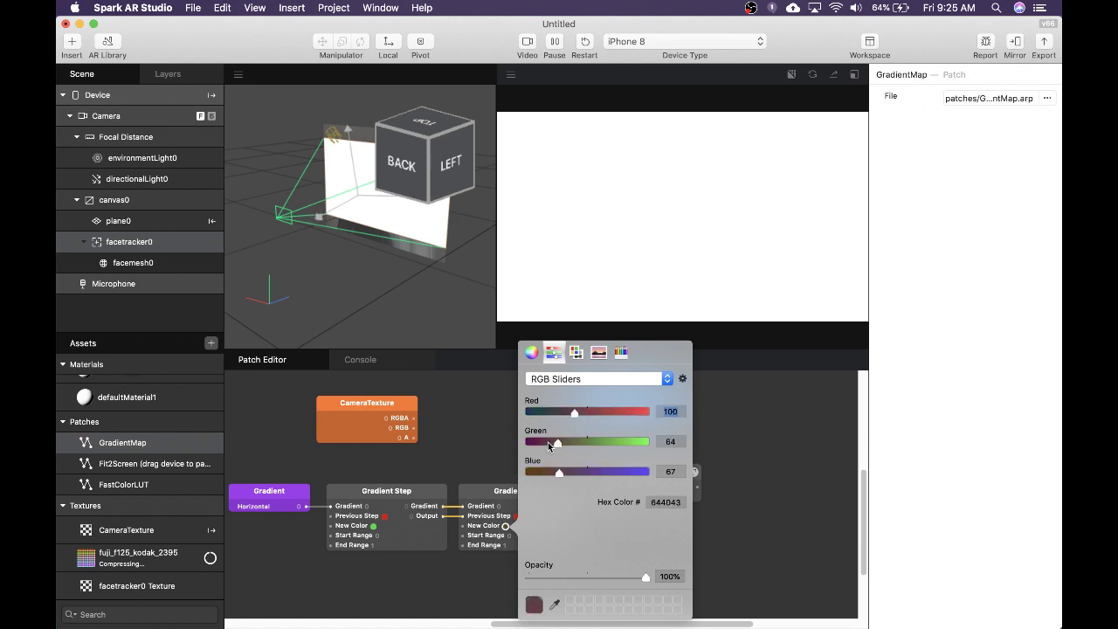
{"action": "left_click", "coordinate": [592, 471]}
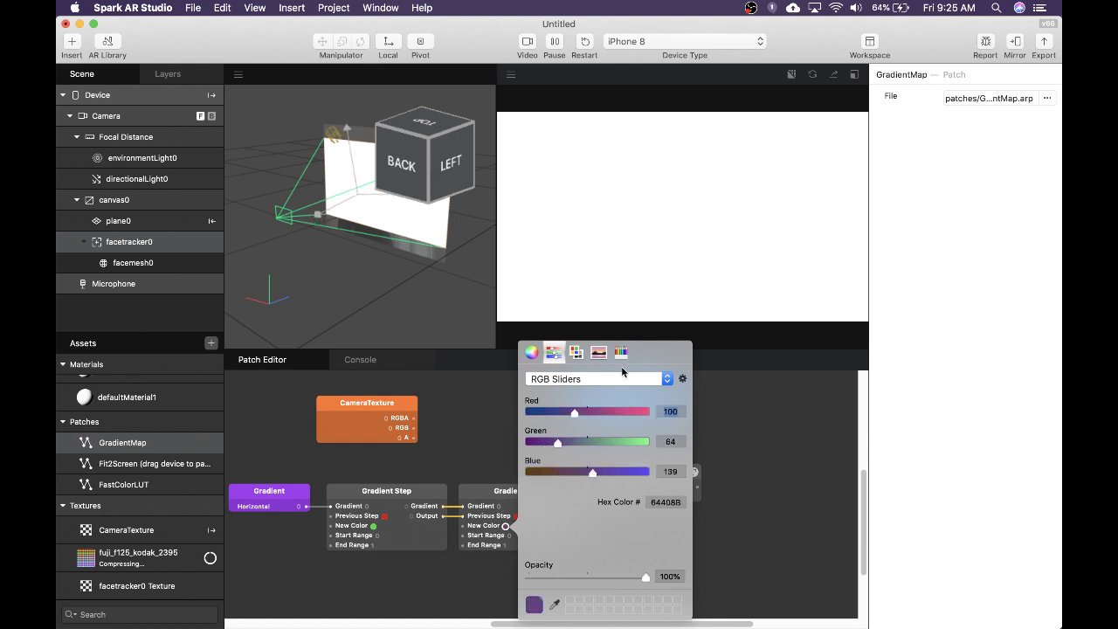
{"action": "left_click", "coordinate": [778, 397]}
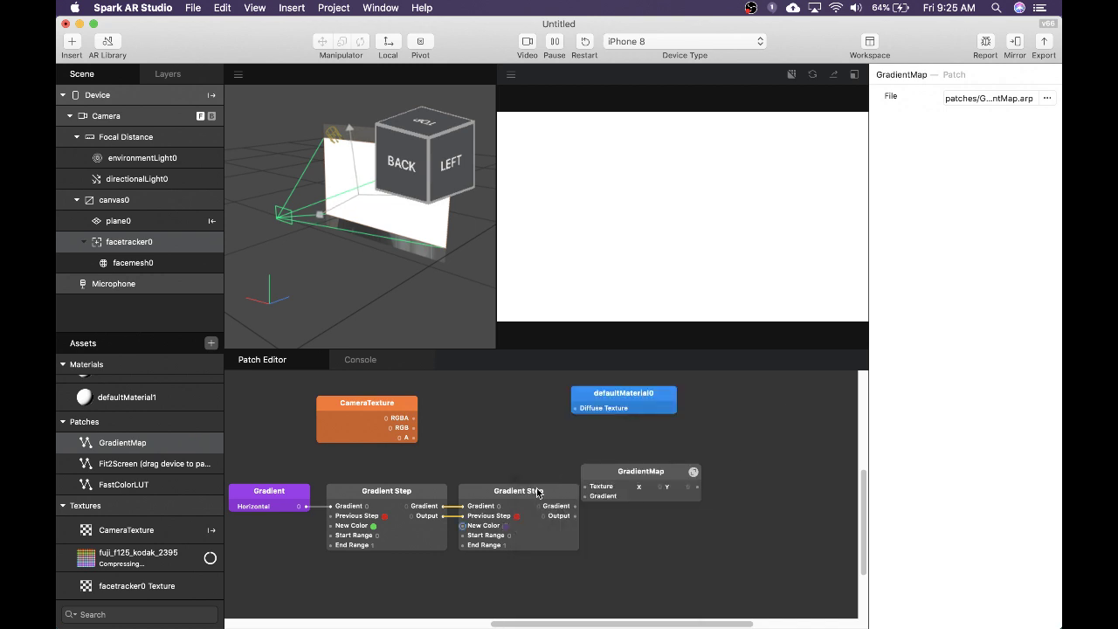
{"action": "left_click_drag", "start_coordinate": [538, 493], "coordinate": [532, 494]}
{"action": "left_click", "coordinate": [648, 536]}
{"action": "left_click_drag", "start_coordinate": [636, 472], "coordinate": [684, 463]}
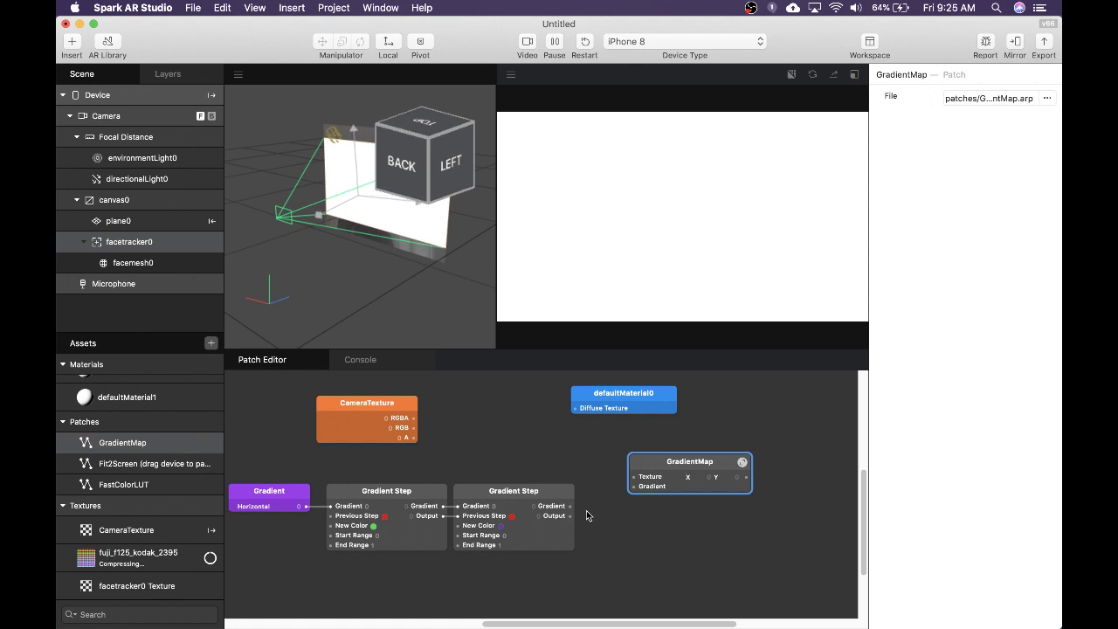
Connect the second Gradient Step to GradientMap's Gradient input, and GradientMap to defaultMaterial0's Diffuse Texture.
{"action": "left_click_drag", "start_coordinate": [570, 516], "coordinate": [633, 487]}
{"action": "key", "text": "Escape"}
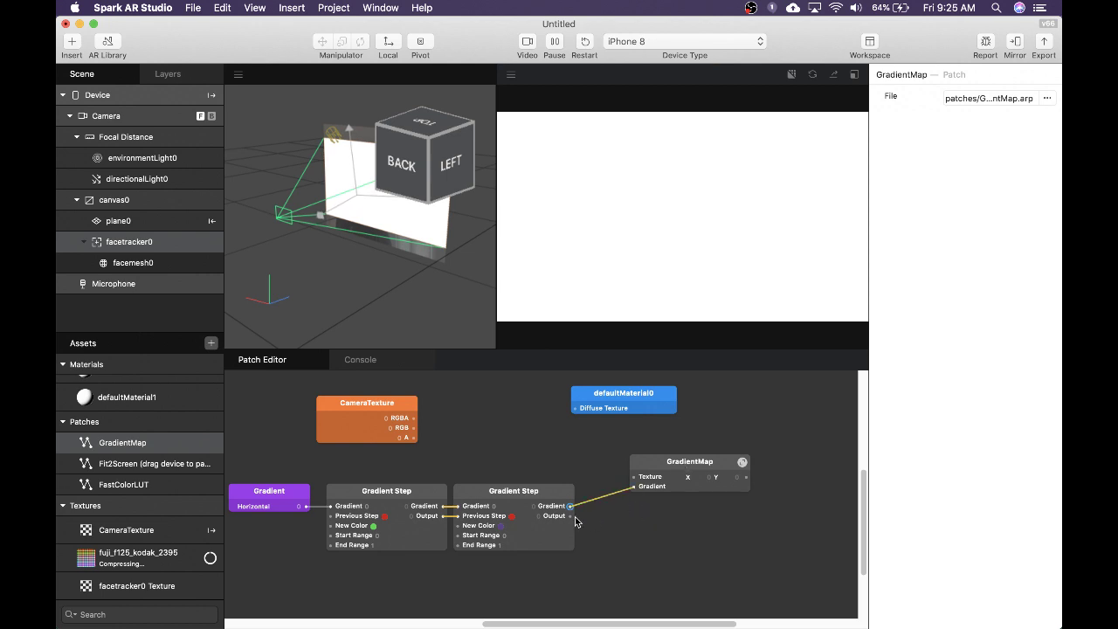
{"action": "left_click_drag", "start_coordinate": [571, 516], "coordinate": [646, 479]}
{"action": "left_click", "coordinate": [680, 470]}
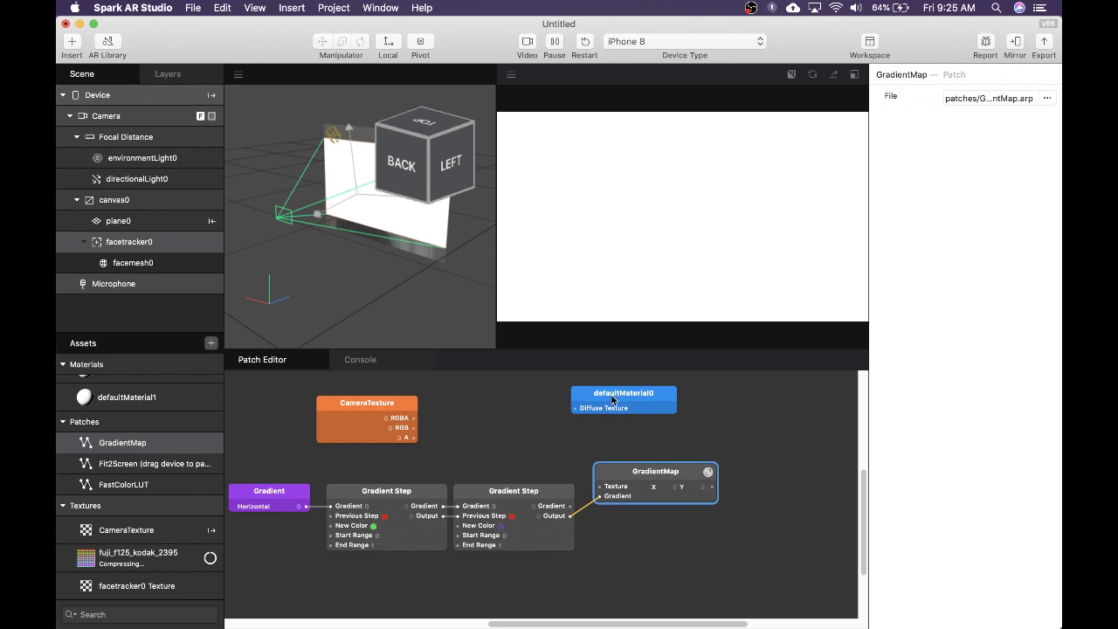
{"action": "left_click_drag", "start_coordinate": [613, 400], "coordinate": [770, 449]}
{"action": "left_click_drag", "start_coordinate": [712, 487], "coordinate": [735, 461]}
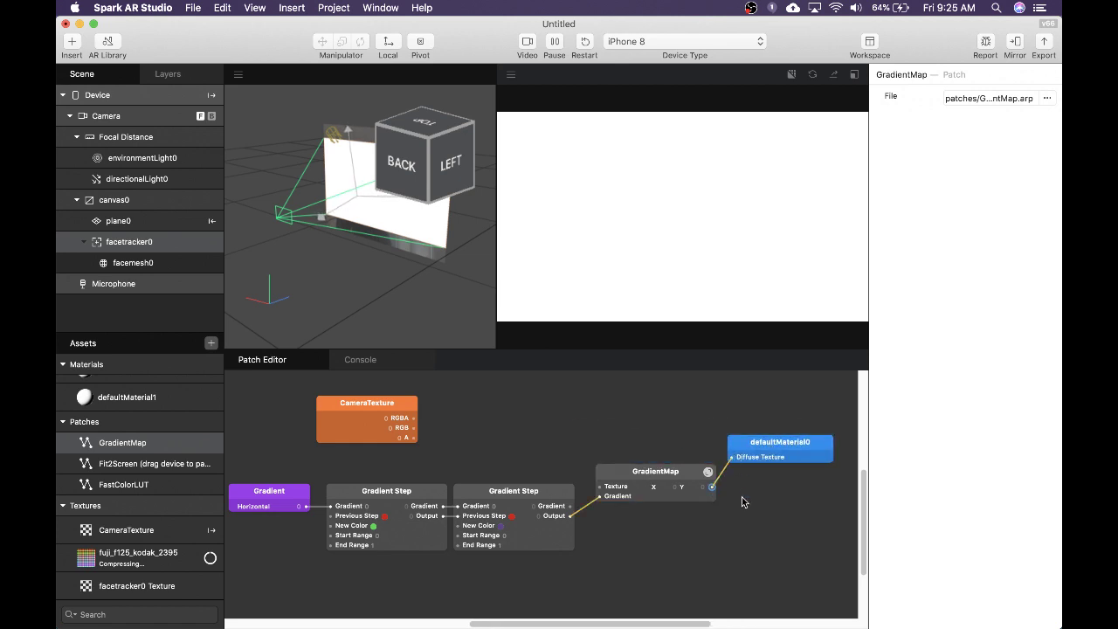
Wire the Gradient Step Output straight into Diffuse Texture and reposition GradientMap and defaultMaterial0.
{"action": "left_click", "coordinate": [490, 453]}
{"action": "left_click_drag", "start_coordinate": [649, 474], "coordinate": [649, 504]}
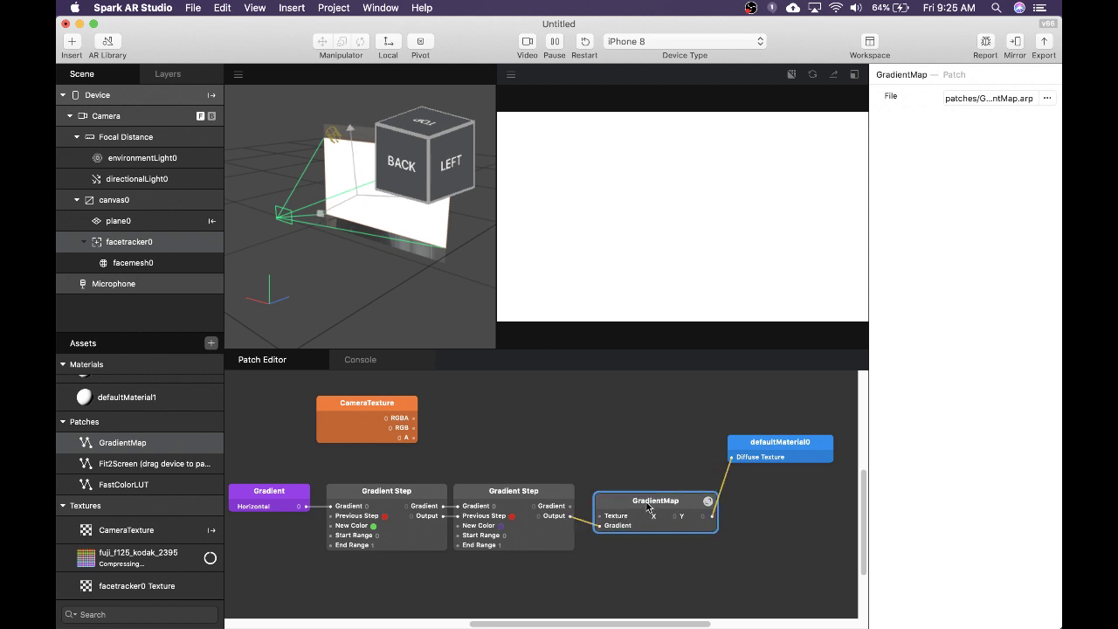
{"action": "left_click_drag", "start_coordinate": [571, 517], "coordinate": [734, 458]}
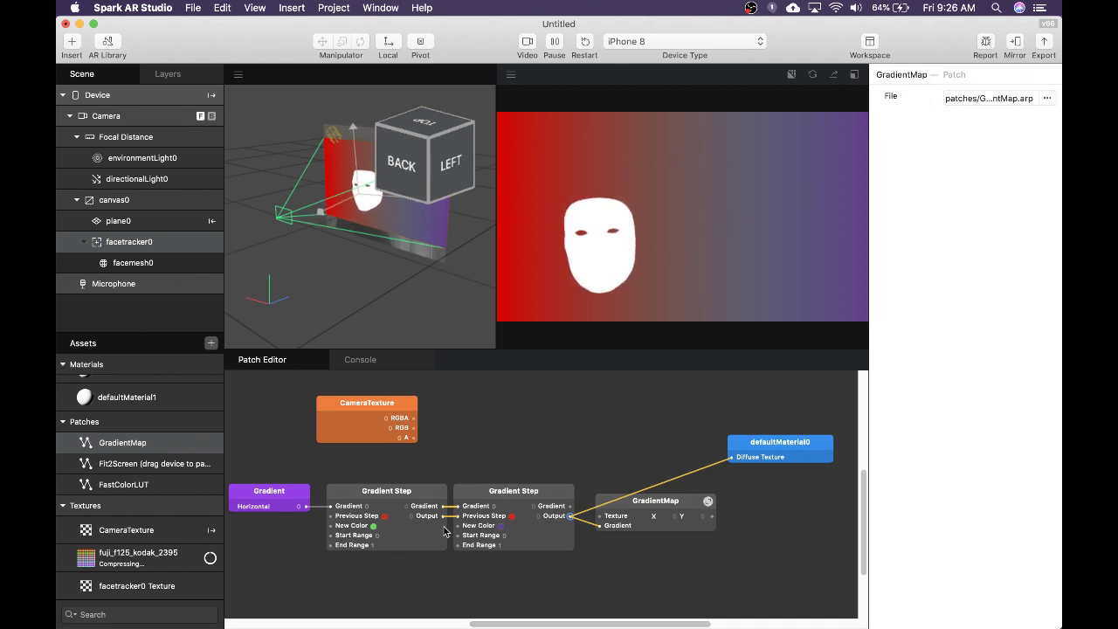
{"action": "left_click", "coordinate": [463, 496]}
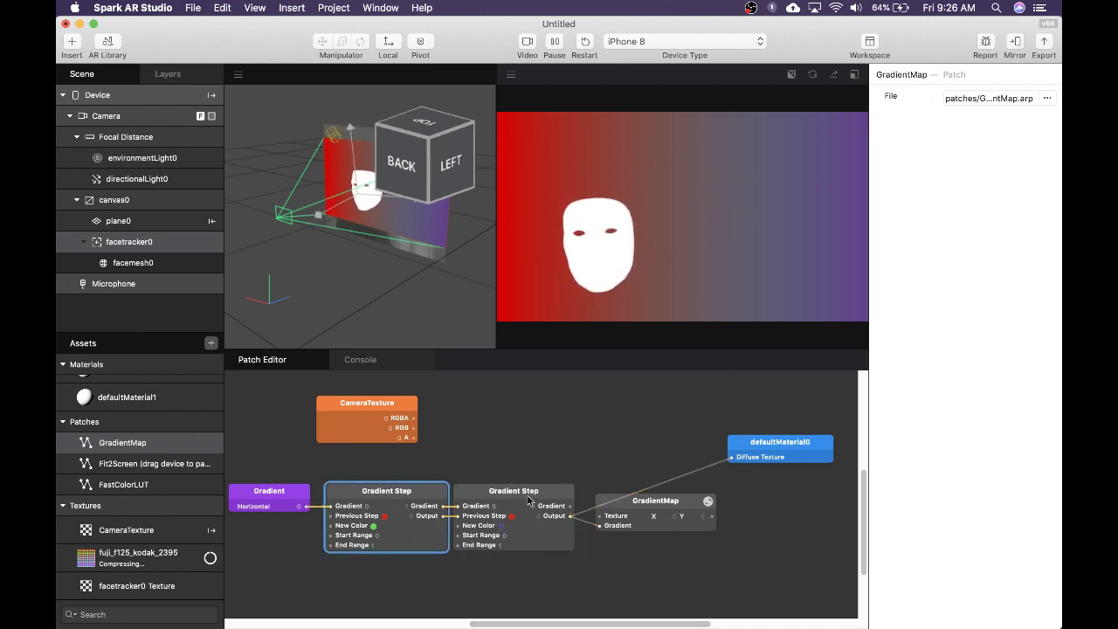
{"action": "left_click", "coordinate": [554, 436]}
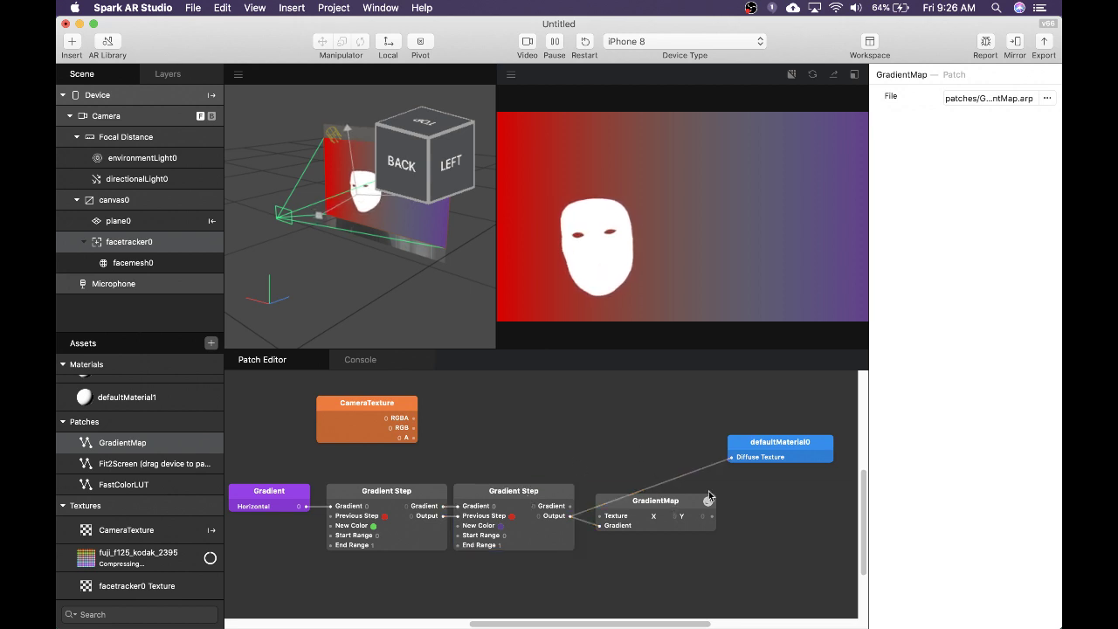
{"action": "left_click_drag", "start_coordinate": [774, 440], "coordinate": [677, 429]}
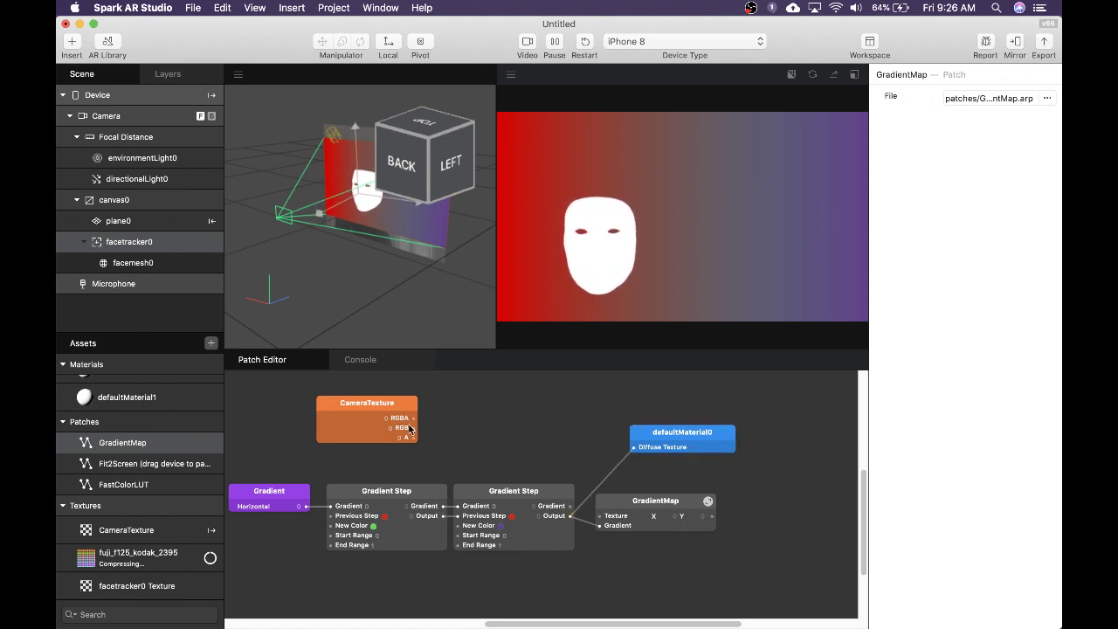
Feed CameraTexture RGBA into GradientMap's Texture, and GradientMap's output into defaultMaterial0's Diffuse Texture.
{"action": "left_click_drag", "start_coordinate": [414, 419], "coordinate": [634, 477]}
{"action": "left_click_drag", "start_coordinate": [676, 440], "coordinate": [788, 450]}
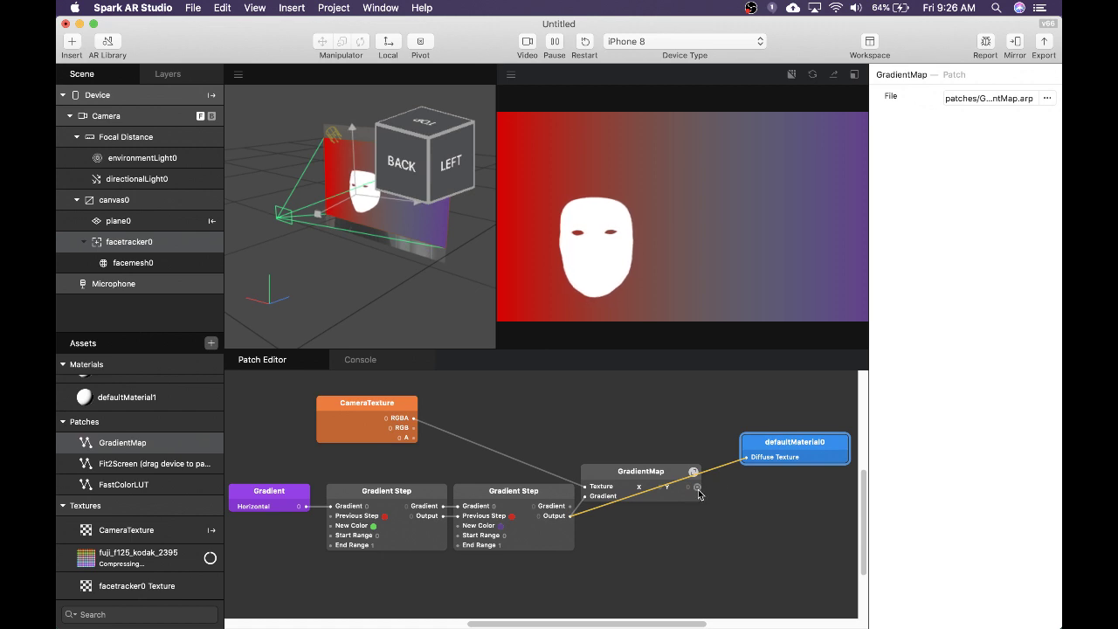
{"action": "left_click_drag", "start_coordinate": [696, 487], "coordinate": [747, 463]}
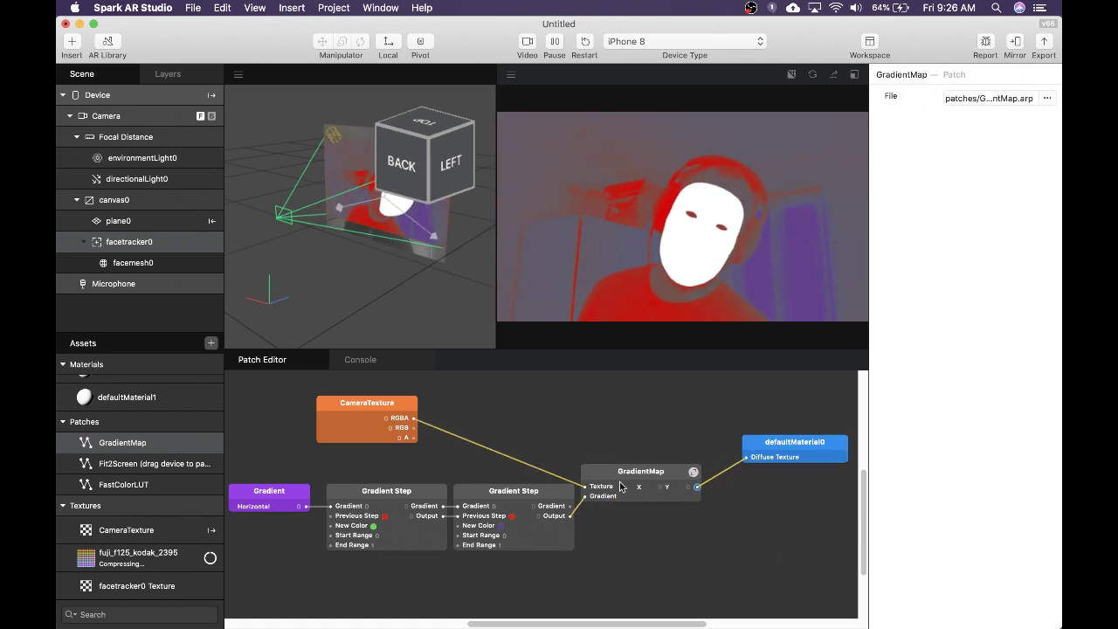
Delete facetracker0 from the Scene panel to remove the white face mask.
{"action": "left_click", "coordinate": [131, 222]}
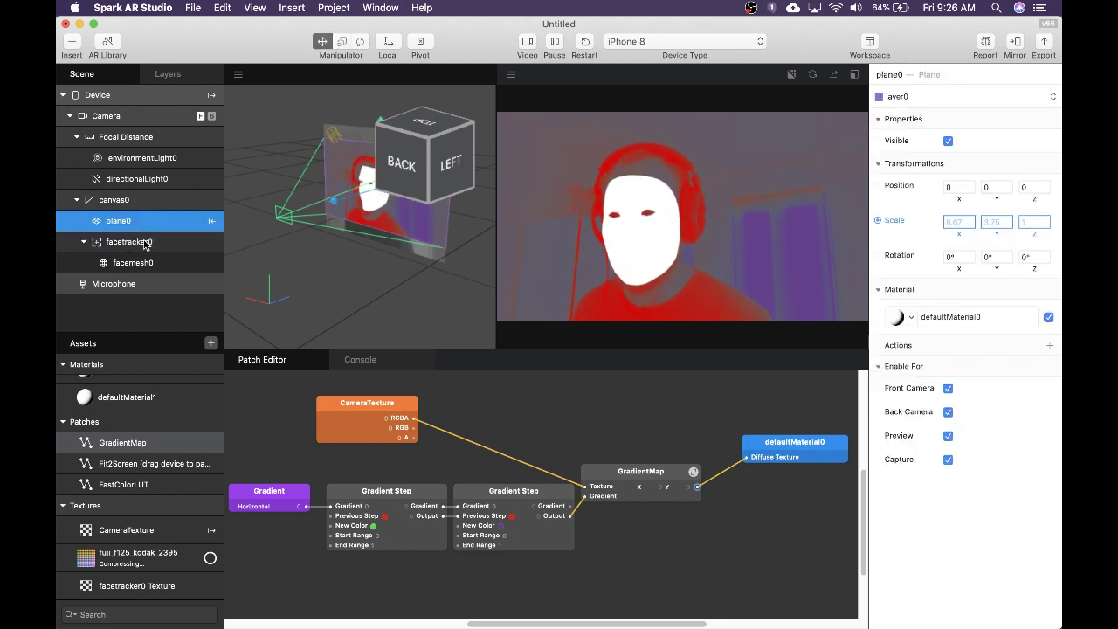
{"action": "left_click", "coordinate": [148, 243]}
{"action": "key", "text": "BackSpace"}
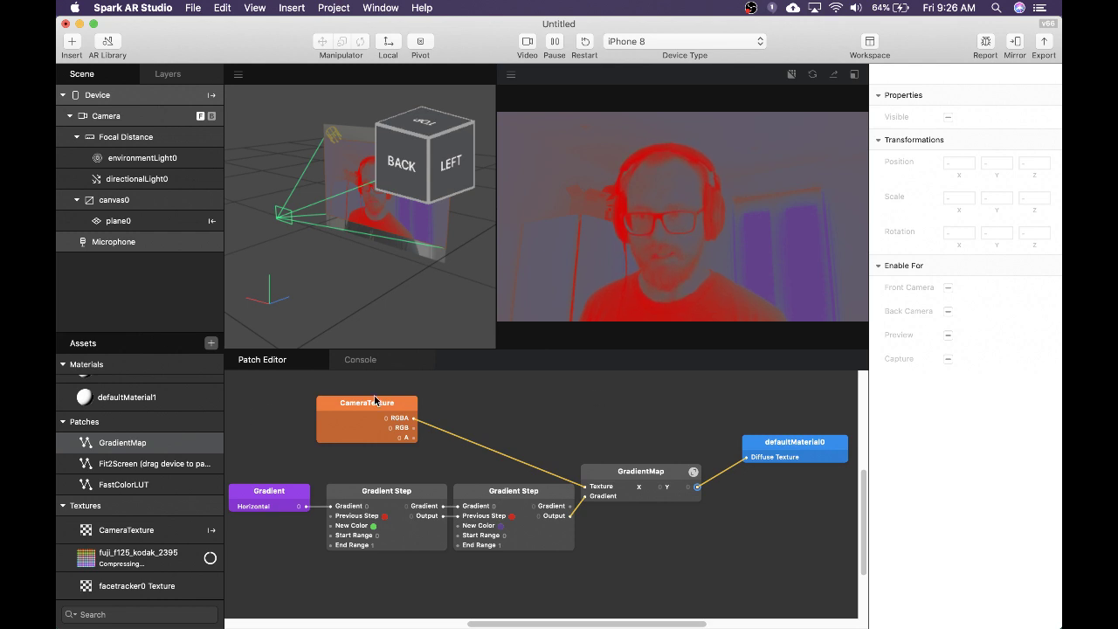
Move the CameraTexture patch beside GradientMap and open the OBS menu-bar menu.
{"action": "left_click_drag", "start_coordinate": [376, 400], "coordinate": [545, 405]}
{"action": "left_click", "coordinate": [658, 419]}
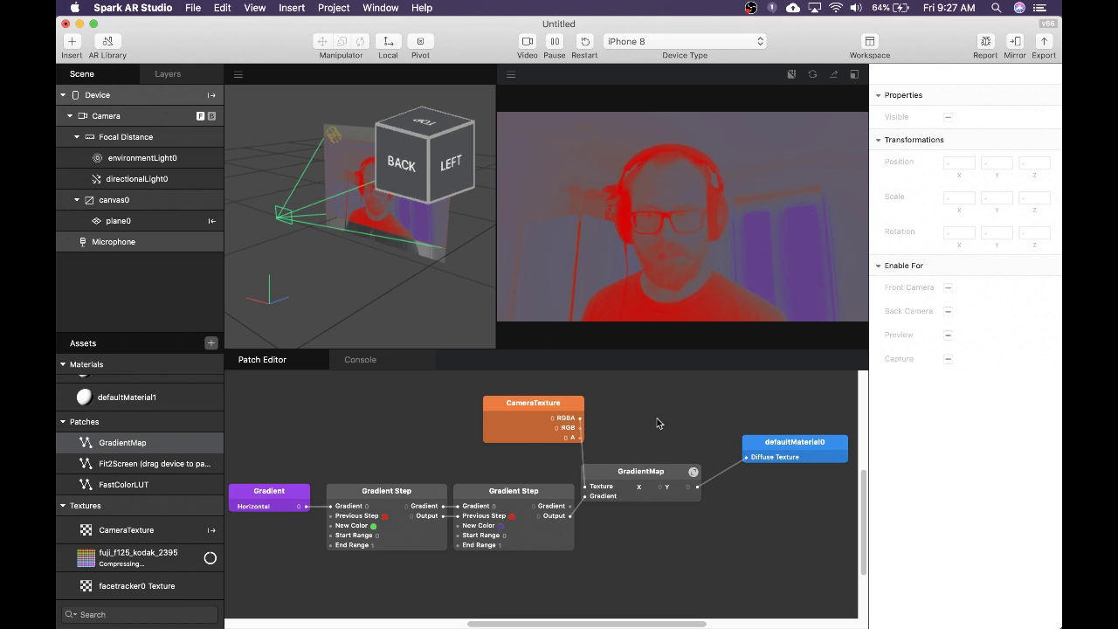
{"action": "left_click", "coordinate": [751, 8]}
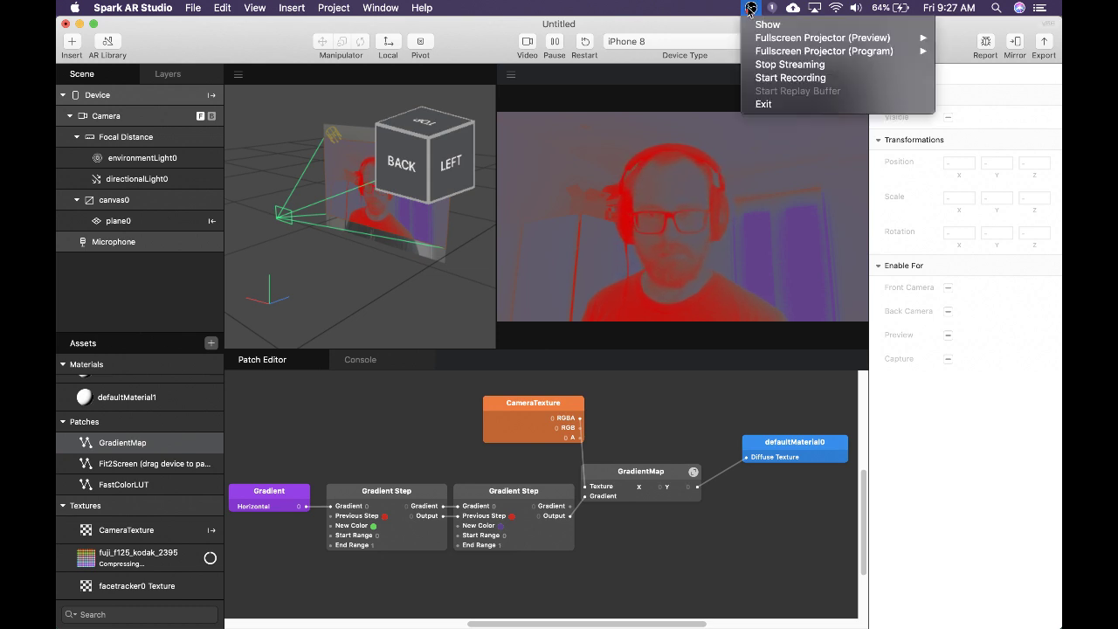